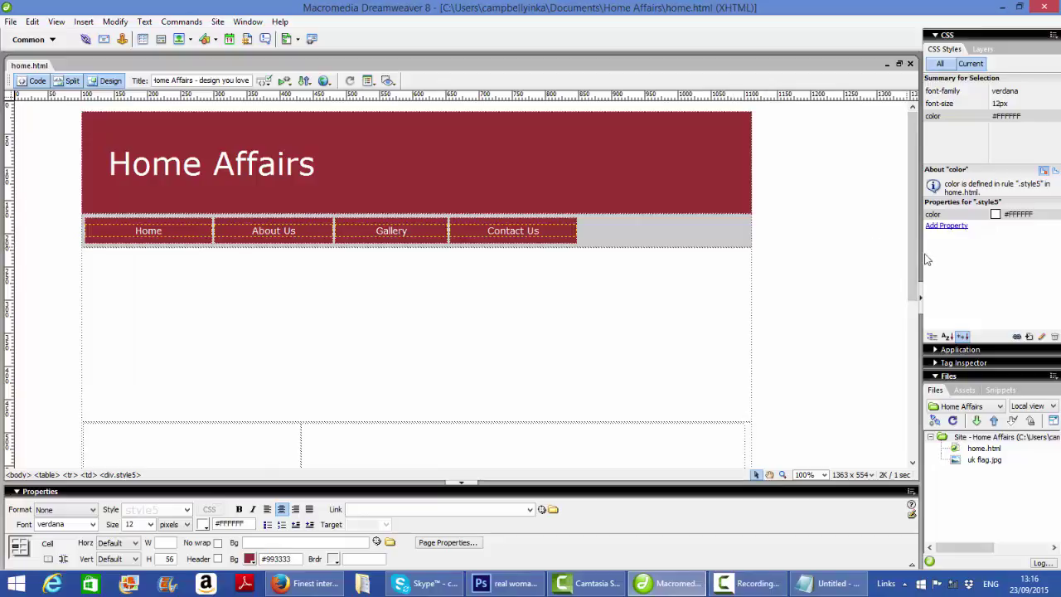
Place a vertical guide on the divider between the two columns of the content table.
left_click_drag(910, 256, 913, 439)
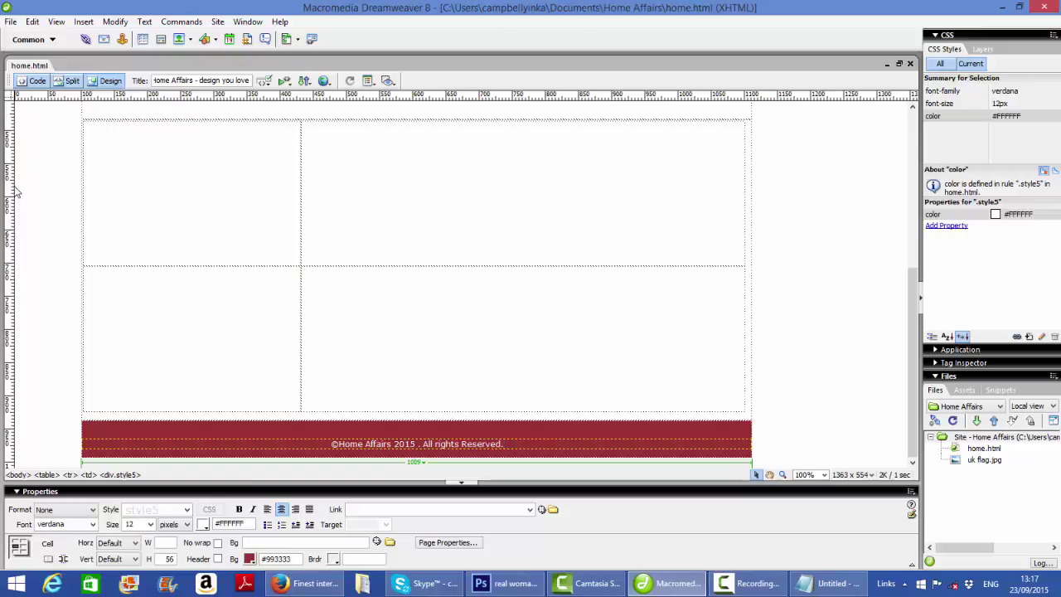
left_click_drag(16, 191, 294, 202)
left_click(294, 204)
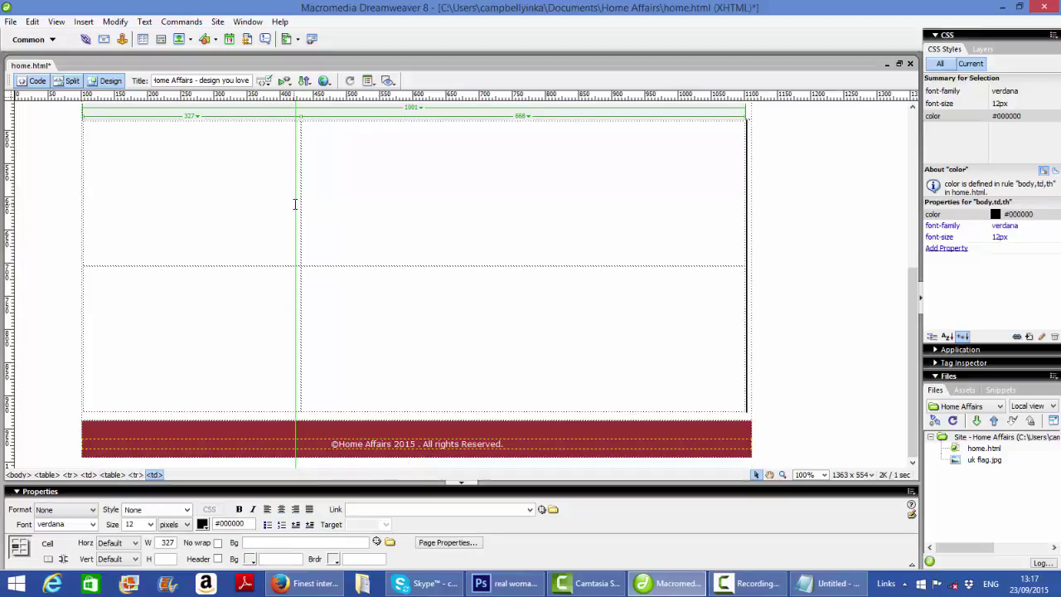
left_click(297, 204)
left_click_drag(293, 203, 300, 205)
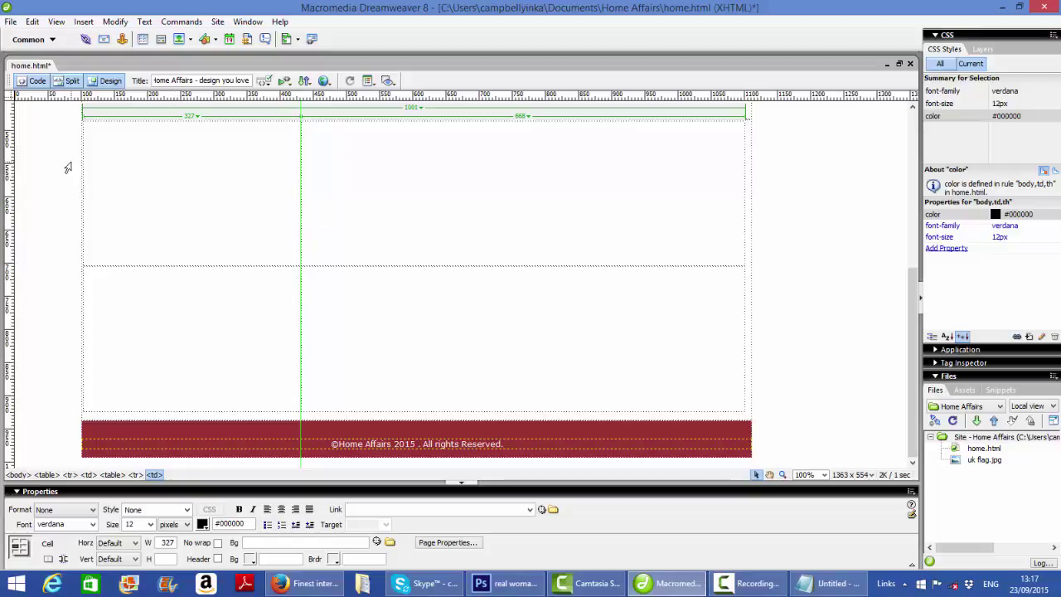
Add a horizontal guide just above the divider between the two rows of the content table.
left_click(69, 162)
left_click(160, 144)
left_click_drag(178, 100, 197, 222)
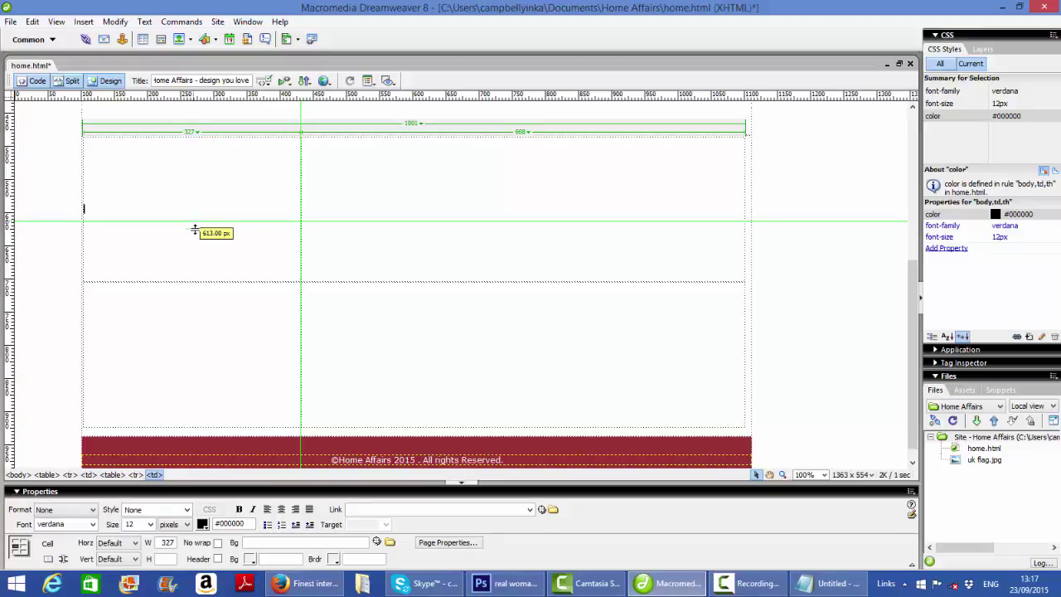
left_click_drag(193, 221, 202, 283)
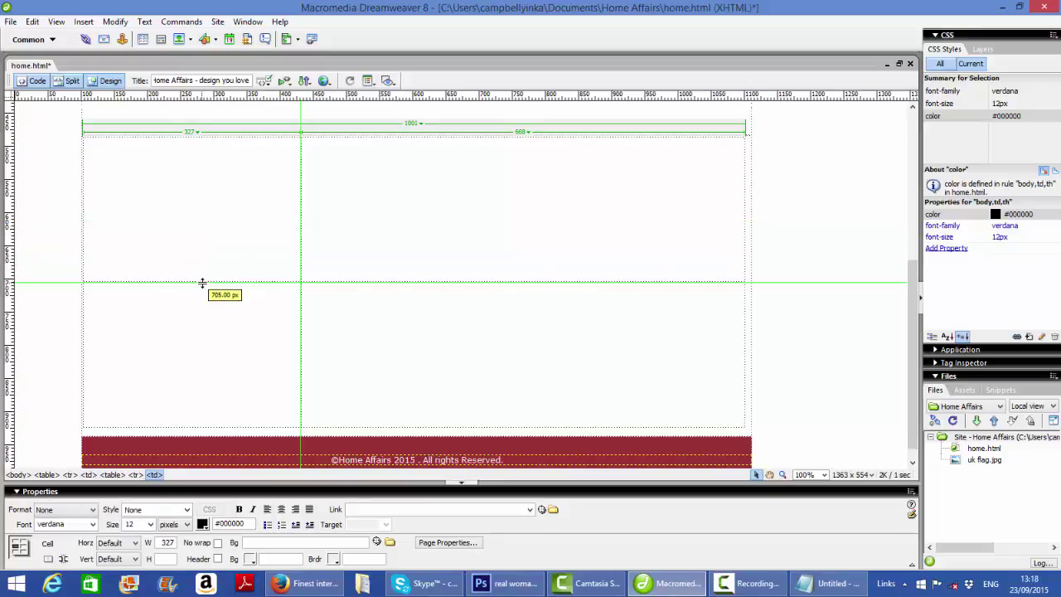
mouse_move(202, 282)
left_mouse_down()
mouse_move(204, 147)
mouse_move(222, 132)
mouse_move(213, 272)
left_mouse_up()
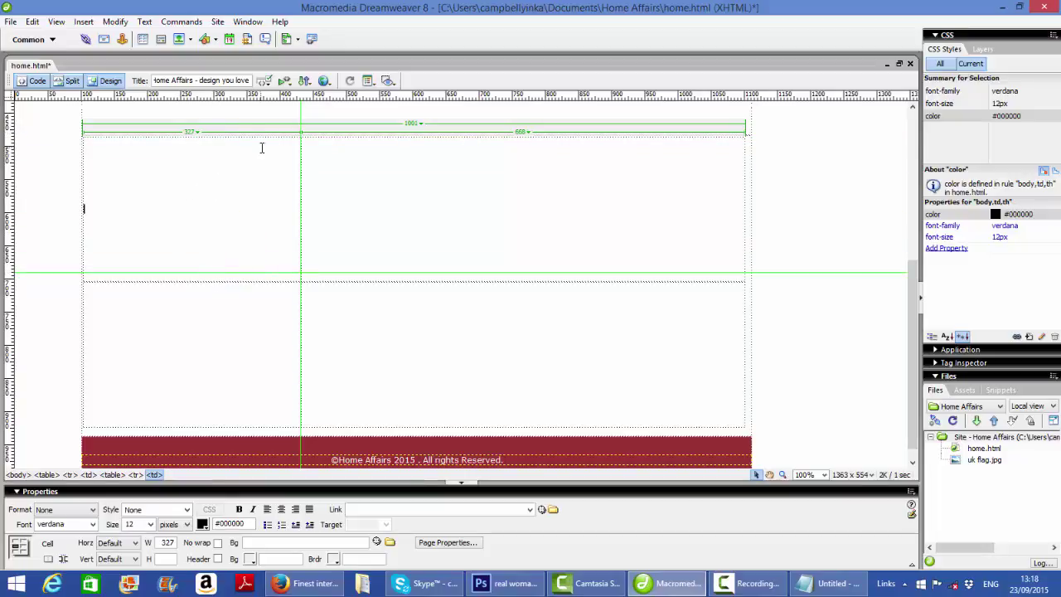
Set the vertical alignment of the first cell in the content table to Top.
mouse_move(302, 167)
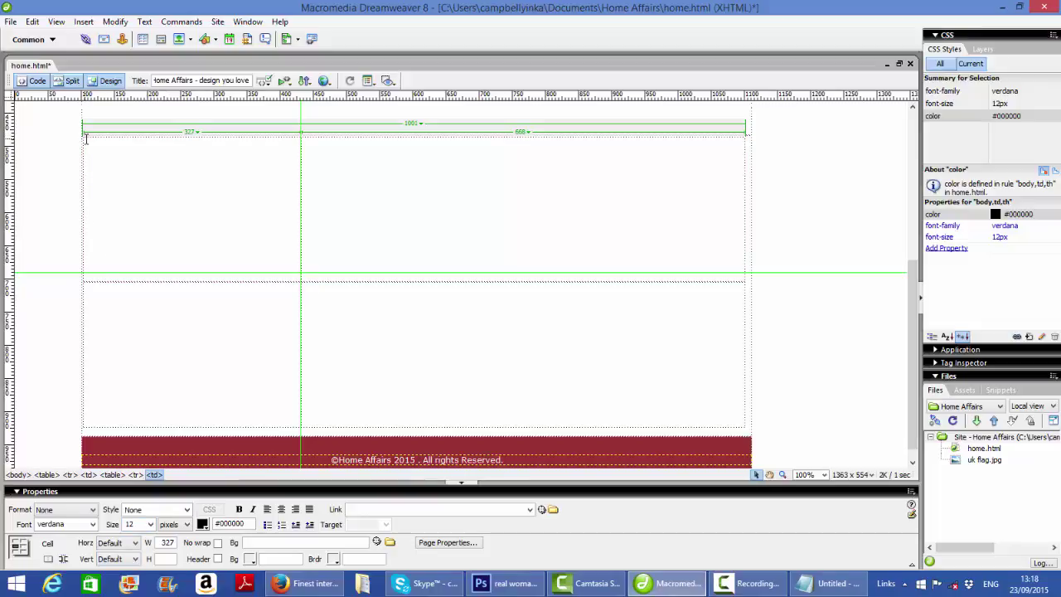
left_click(123, 562)
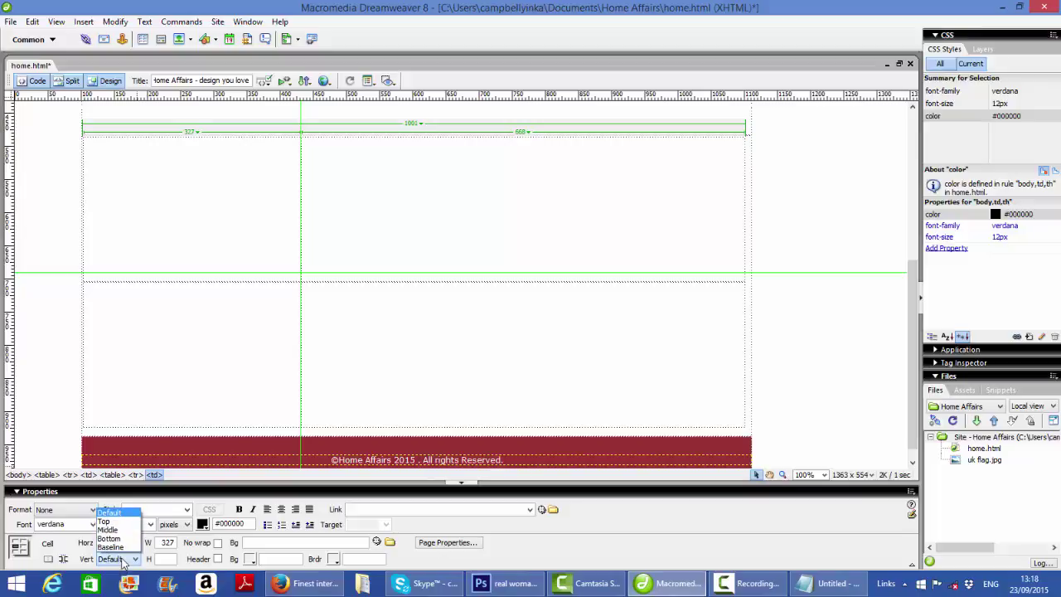
left_click(105, 520)
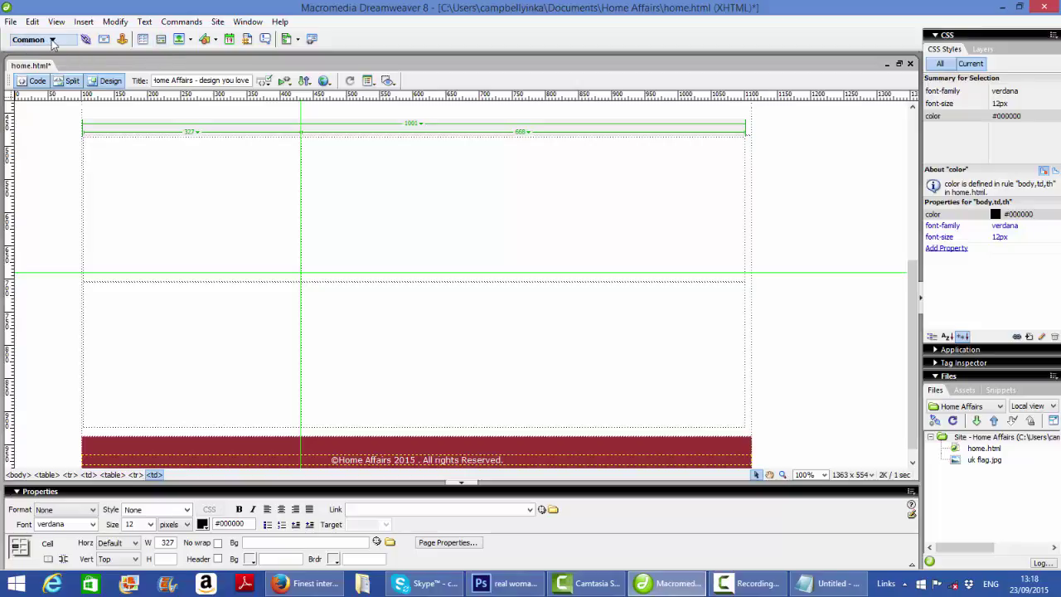
Start inserting an image in the first cell and look through the Desktop folder for a picture.
left_click(181, 43)
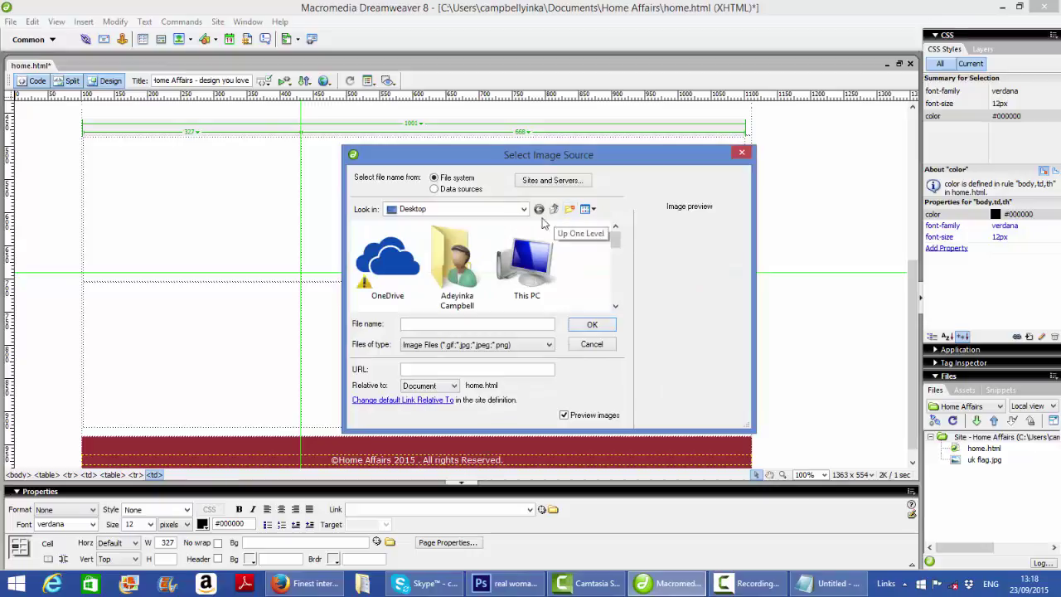
left_click(523, 209)
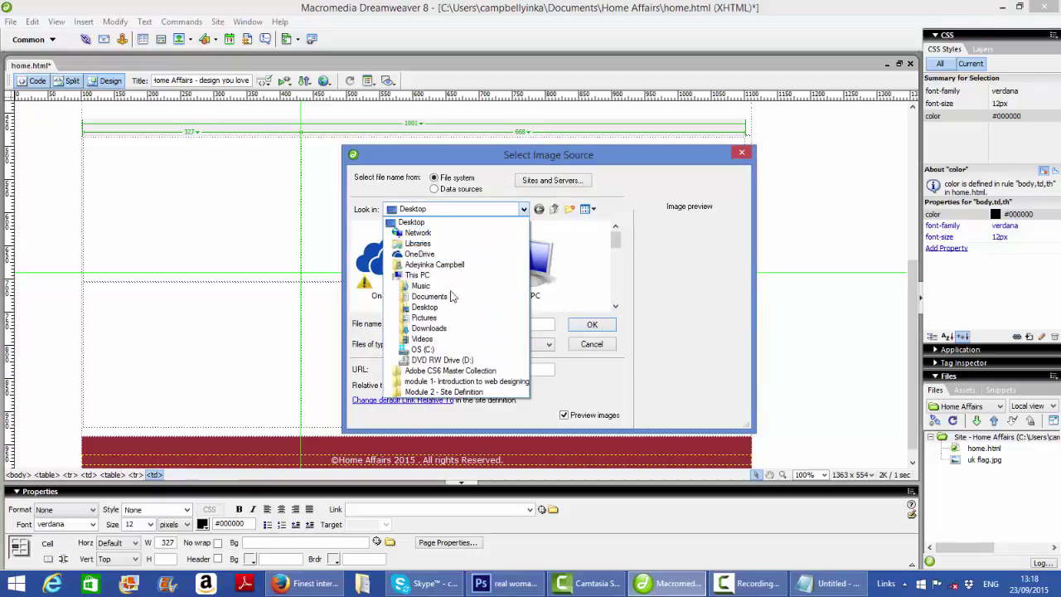
left_click(426, 306)
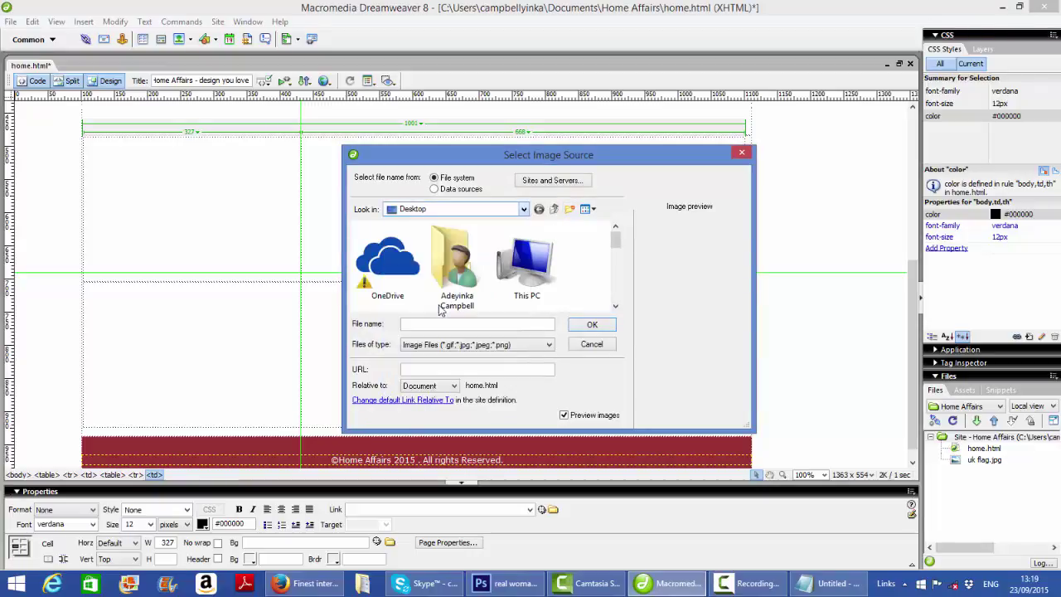
scroll(628, 250, "down", 5)
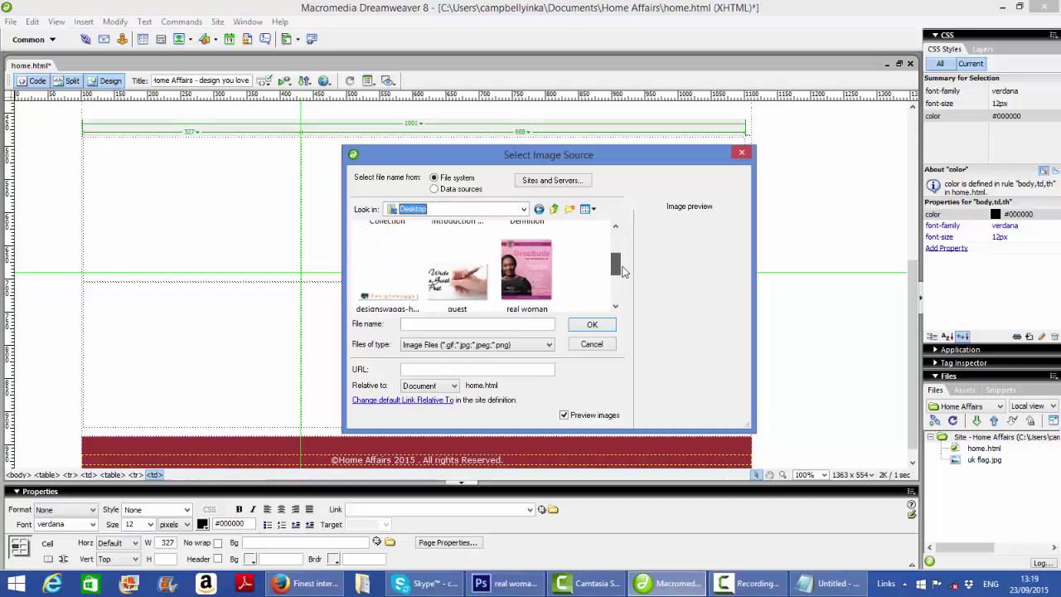
scroll(628, 280, "up", 3)
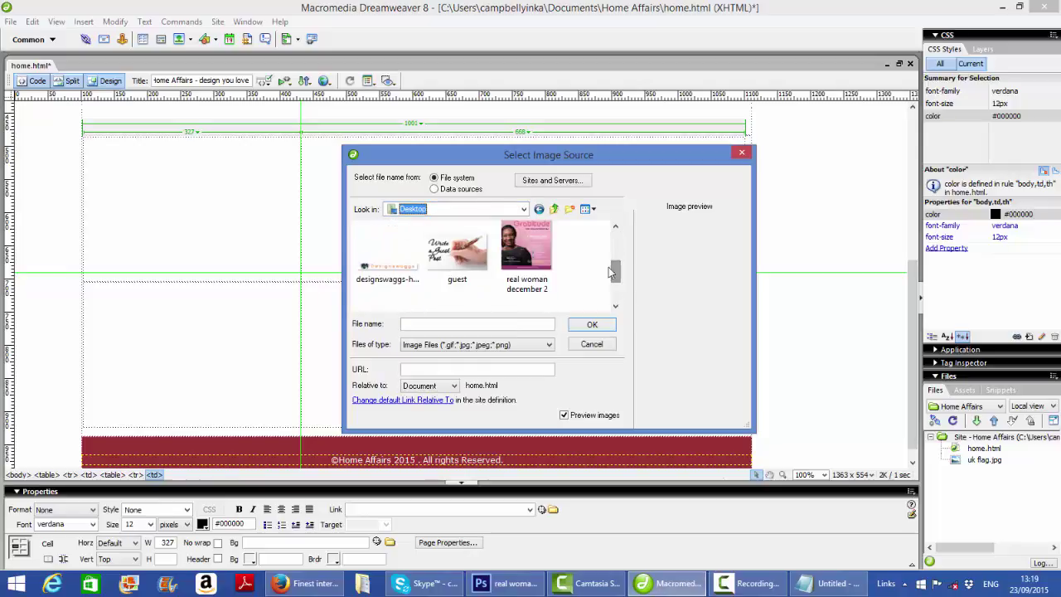
left_click(538, 210)
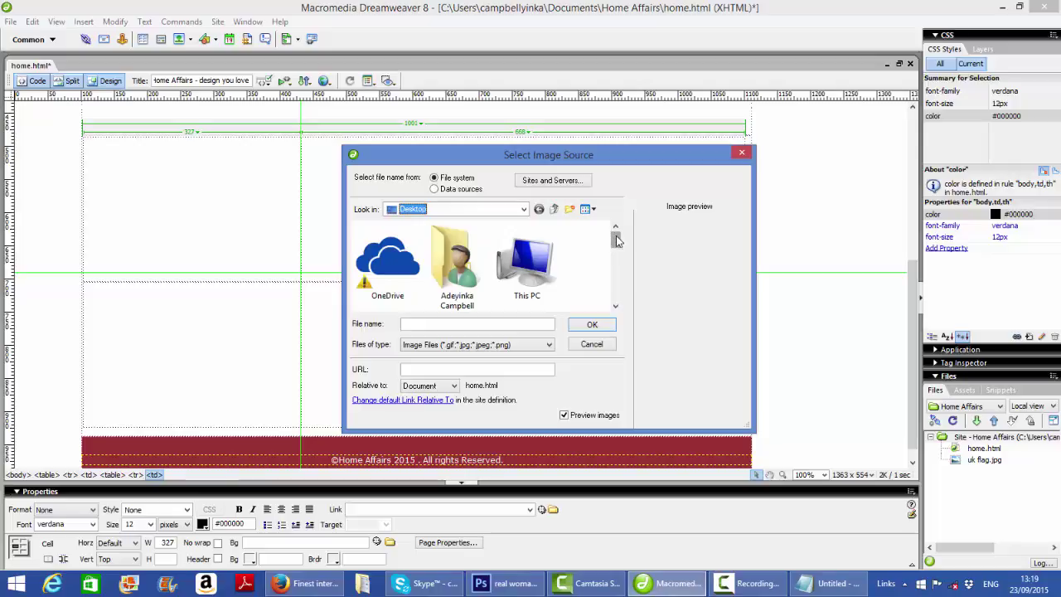
mouse_move(617, 240)
left_mouse_down()
mouse_move(623, 284)
mouse_move(617, 253)
left_mouse_up()
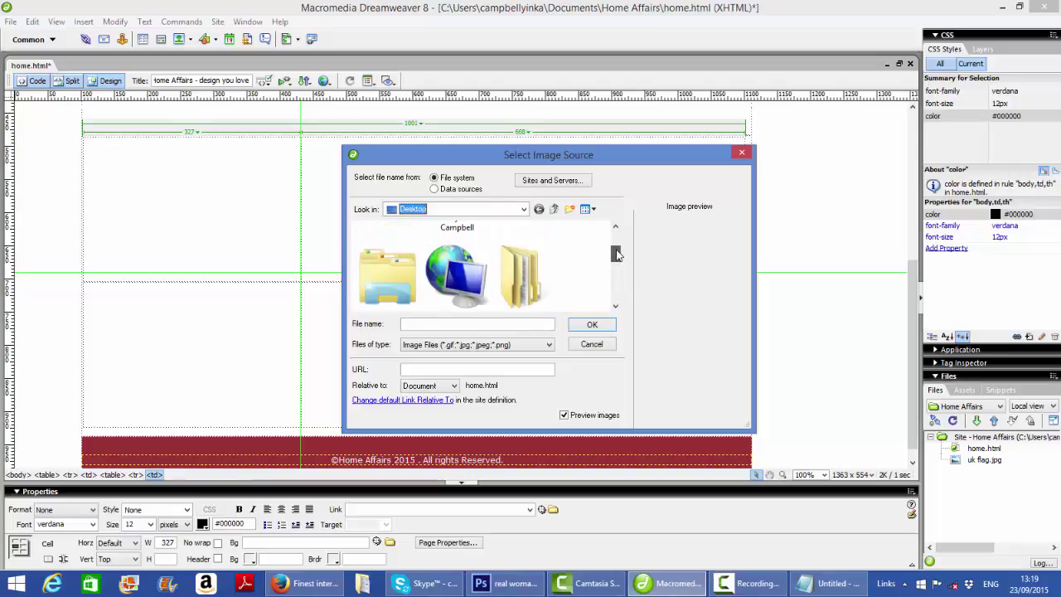
Choose the white wood jumia image from the my desktop folder in Documents and copy it into the Home Affairs site folder.
left_click(523, 209)
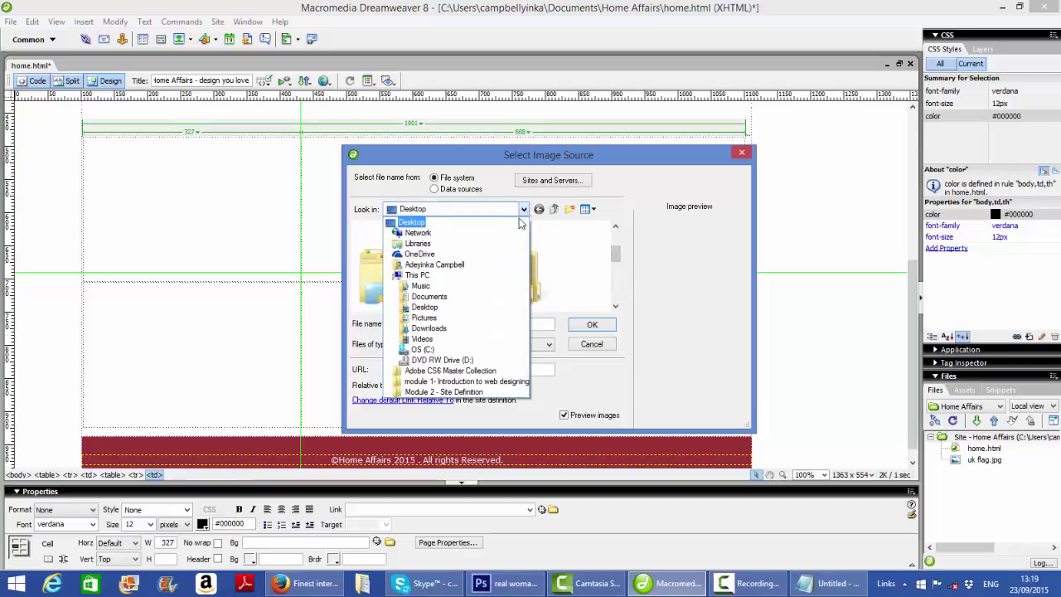
left_click(450, 297)
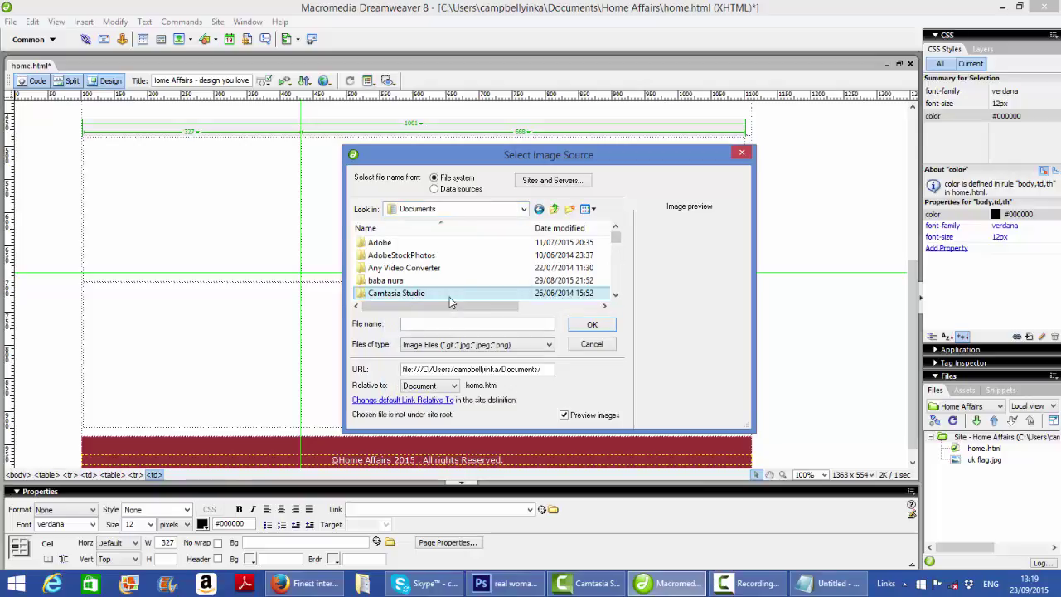
left_click_drag(616, 239, 616, 269)
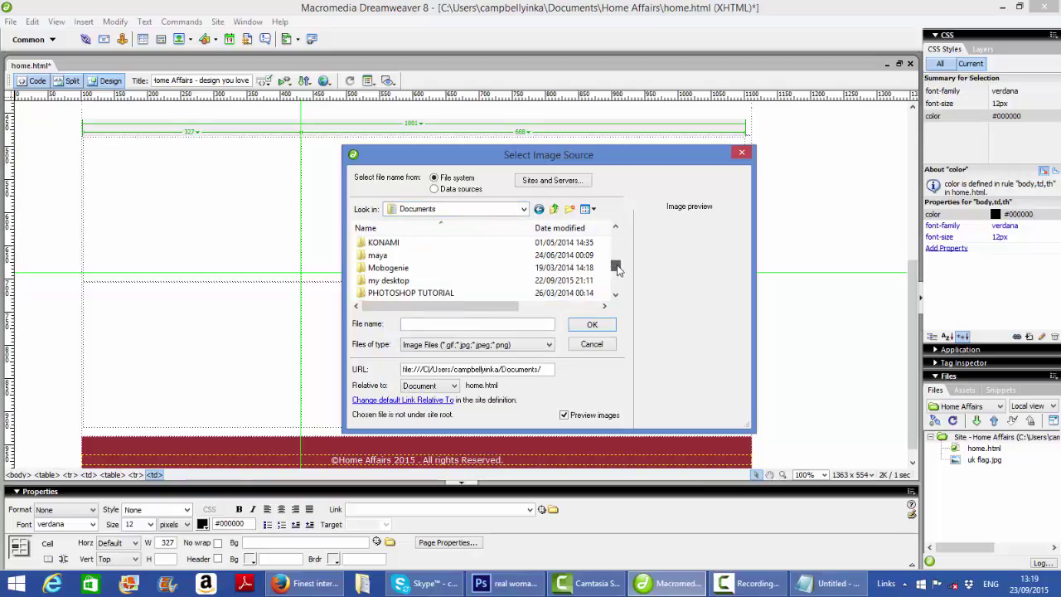
double_click(415, 274)
left_click_drag(615, 238, 613, 292)
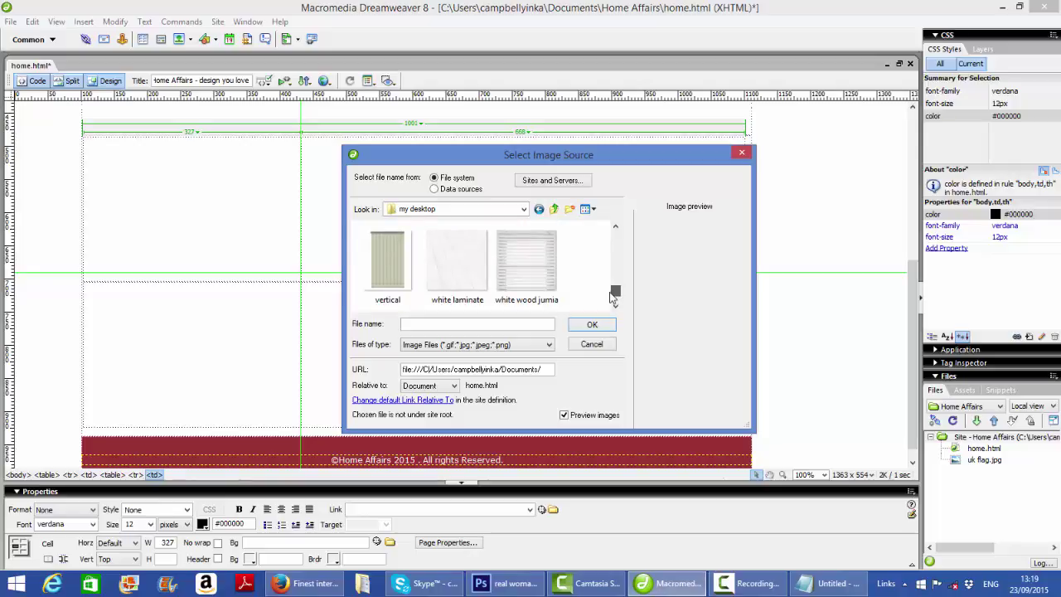
left_click(537, 281)
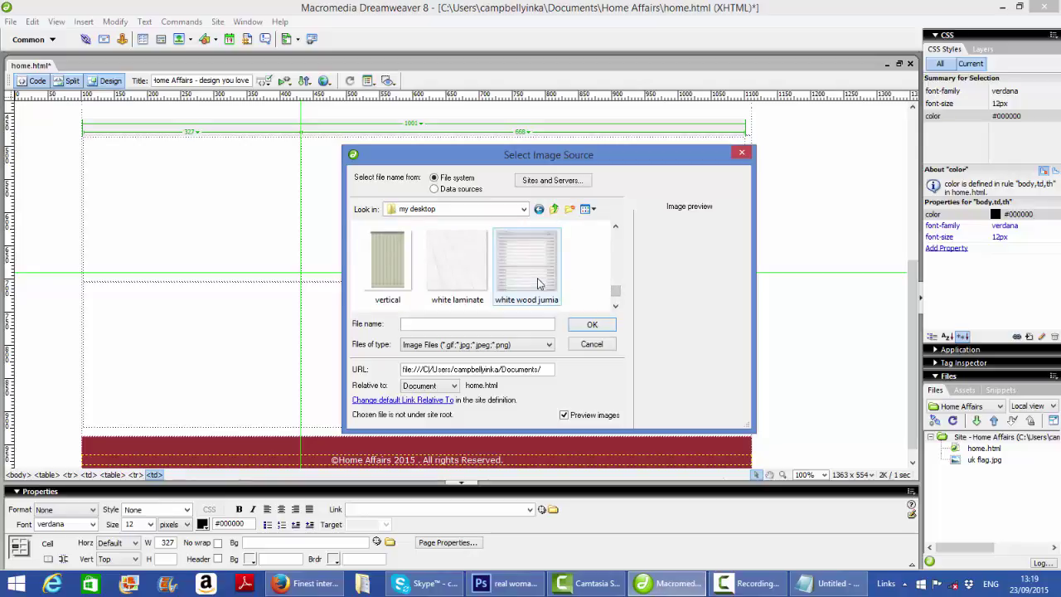
left_click(588, 326)
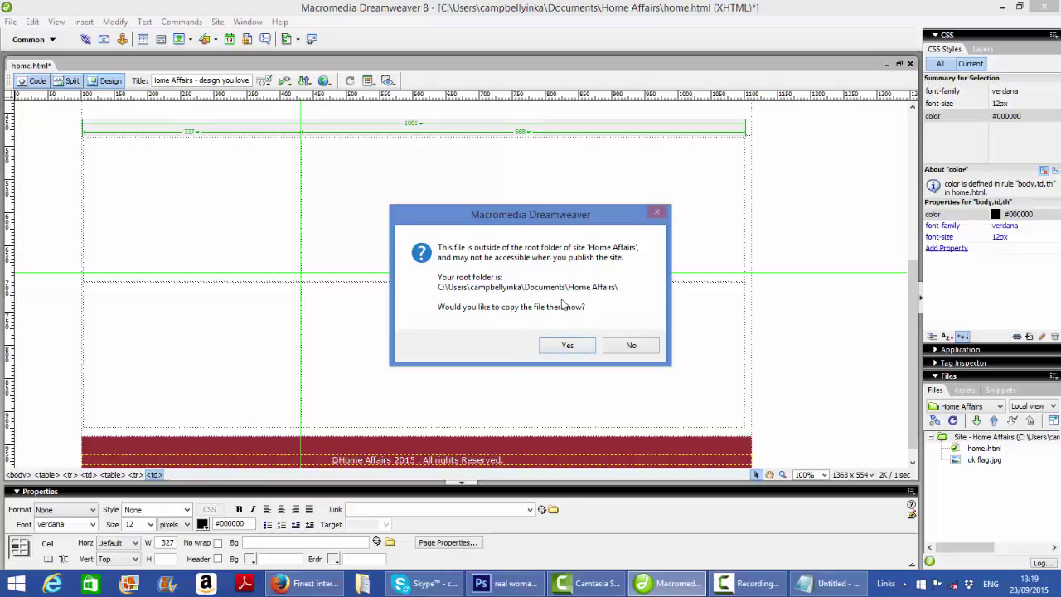
left_click(567, 346)
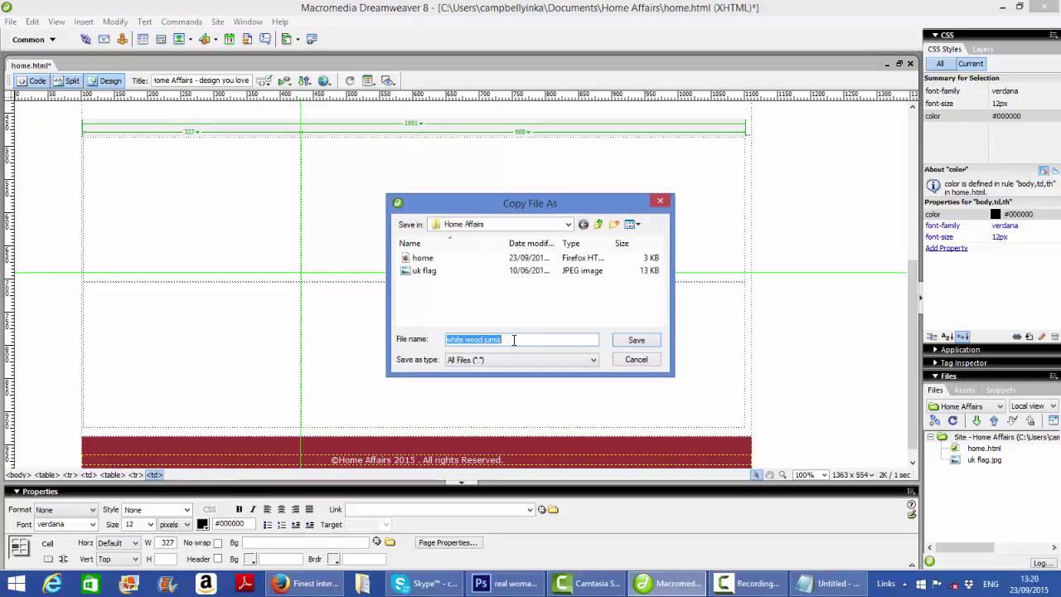
left_click(634, 342)
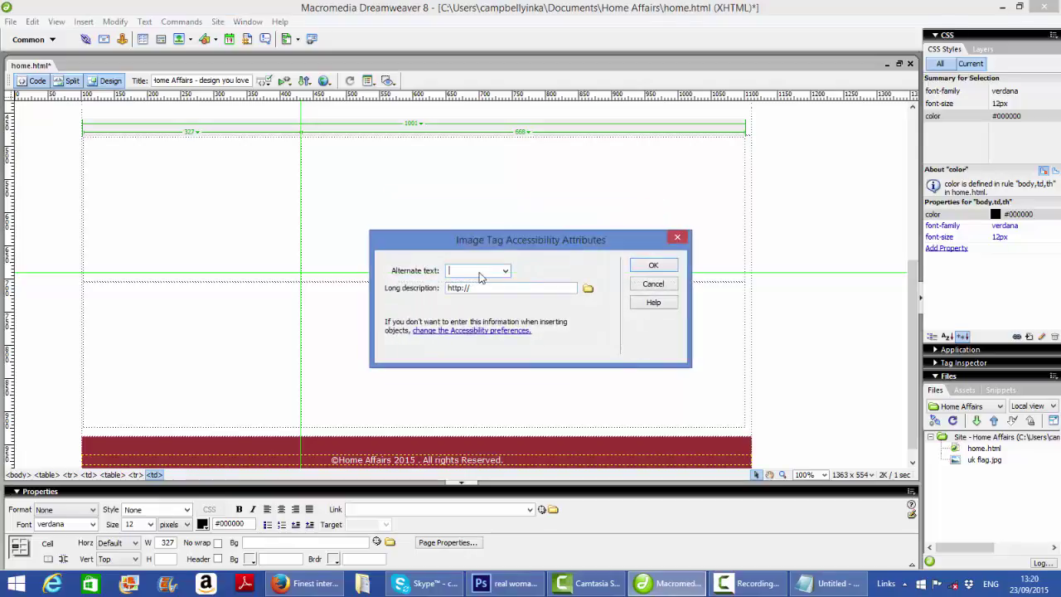
Give the image the alternate text "Home Affairs window blinds" and finish inserting it.
left_click(480, 287)
left_click(490, 274)
type("Home")
type(" Affairs wind")
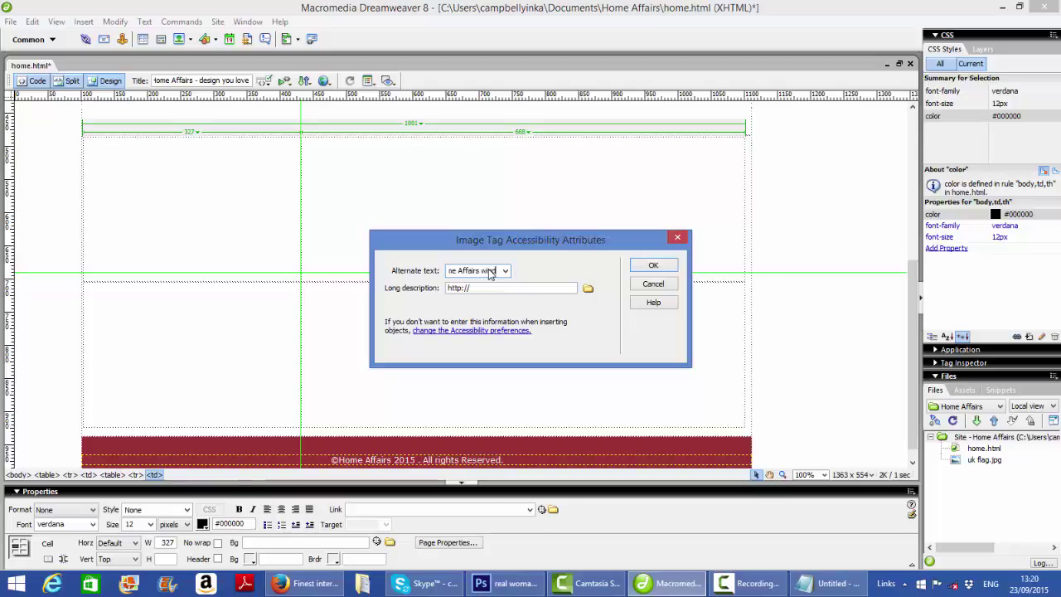
type("ow blinds")
left_click(652, 266)
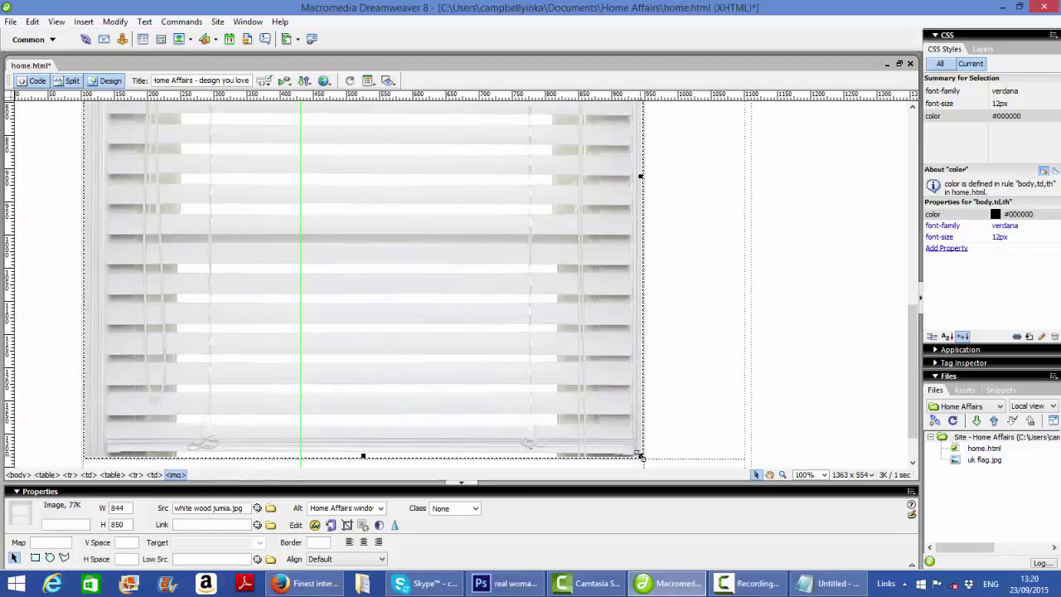
Scale the blinds image down proportionally to about 292 by 293 pixels.
left_click_drag(638, 456, 329, 225)
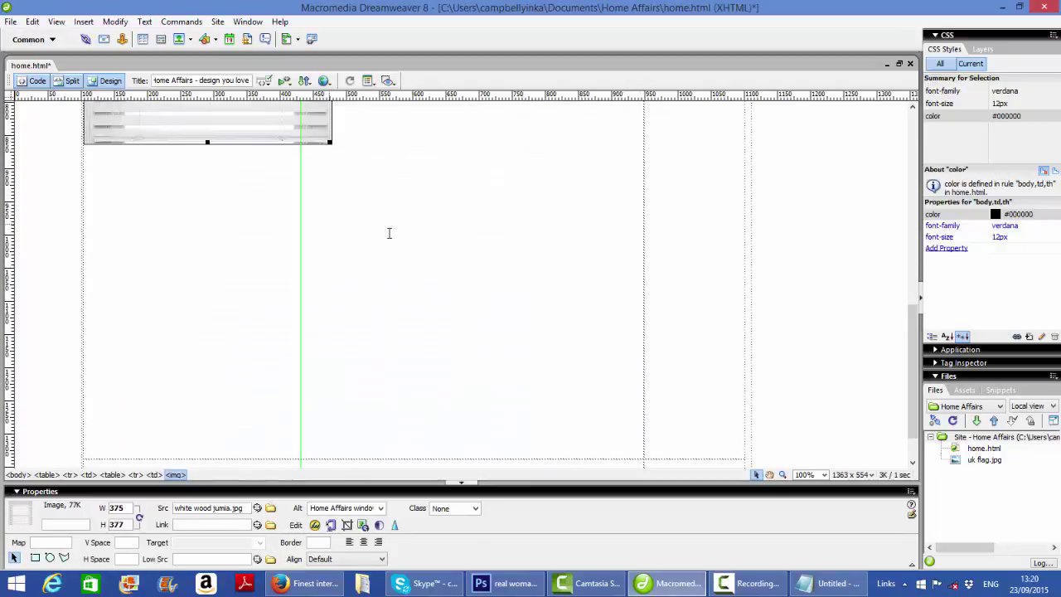
left_click(658, 457)
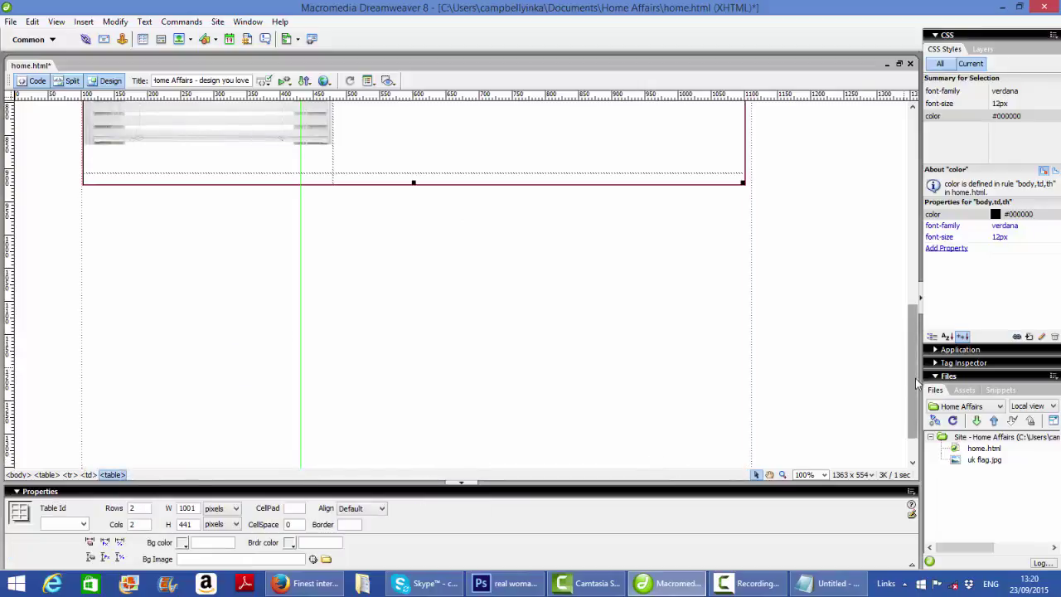
scroll(912, 331, "up", 6)
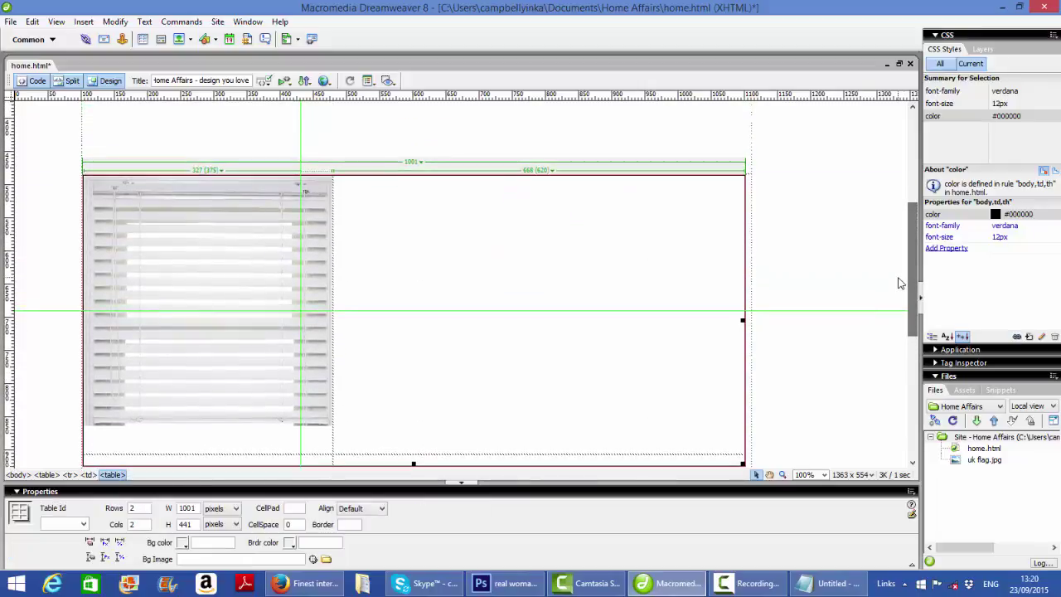
left_click(306, 418)
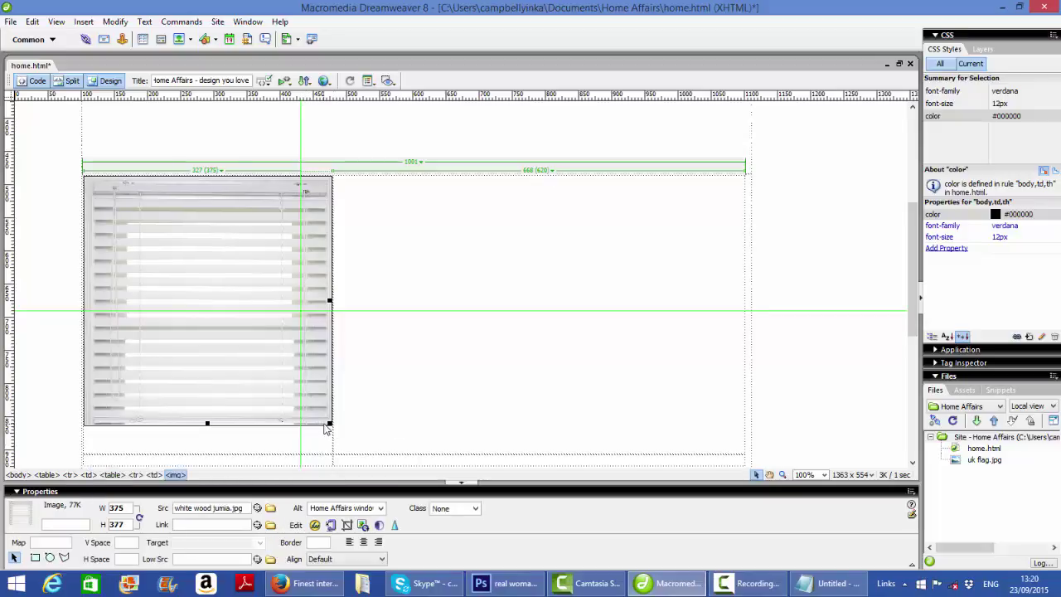
left_click_drag(329, 421, 275, 347)
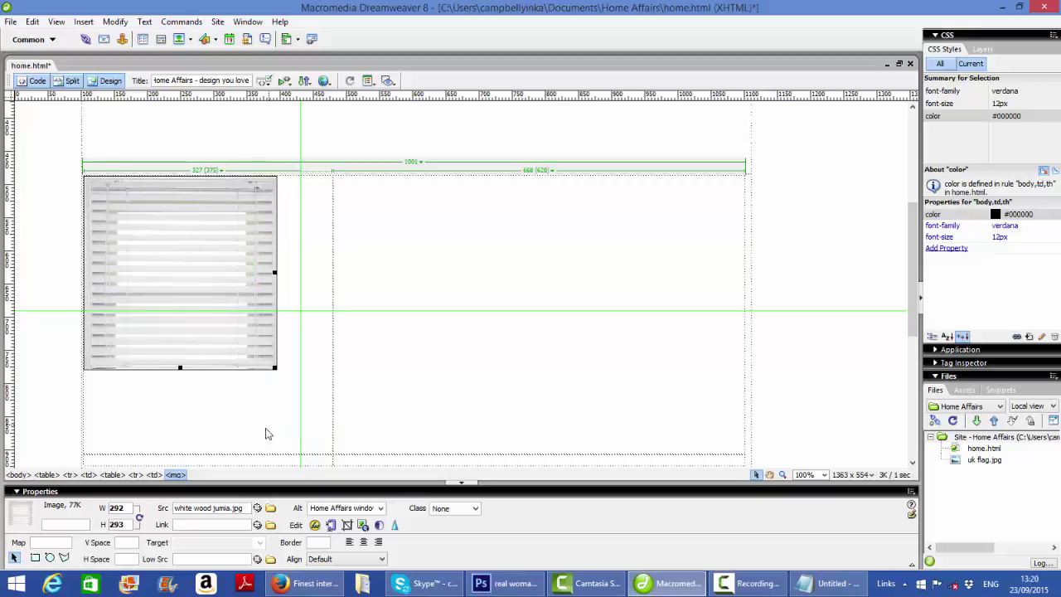
Shrink the table's first row to the image's height and its first column to 292 pixels wide.
left_click(257, 455)
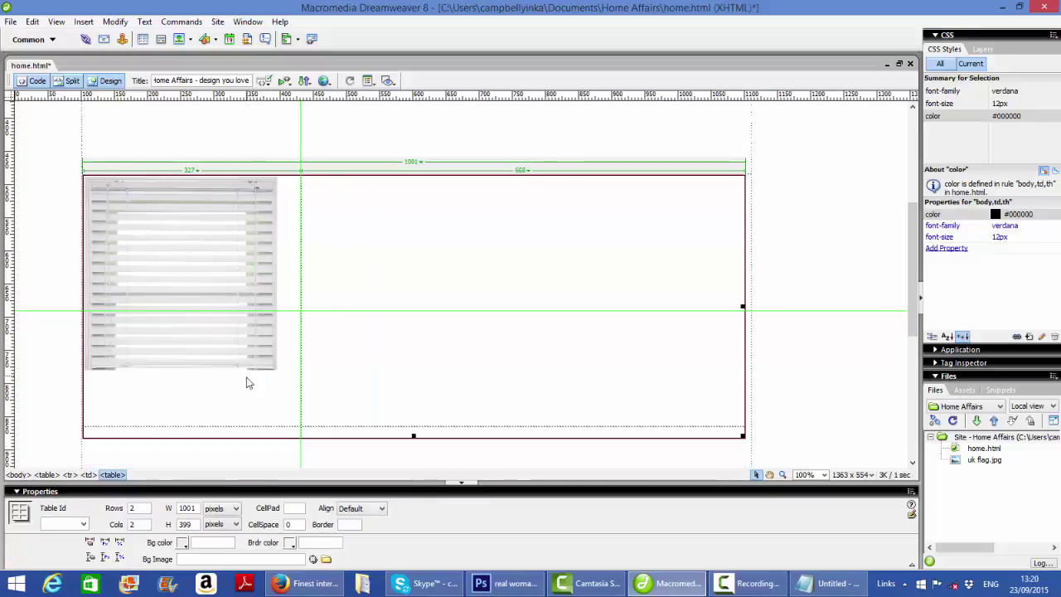
left_click_drag(248, 427, 242, 371)
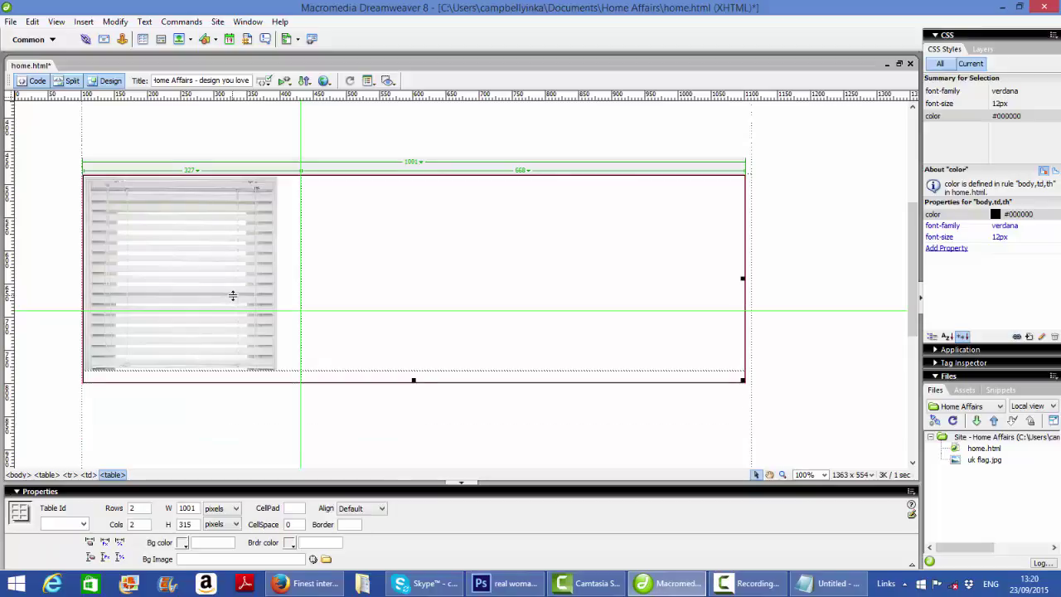
left_click_drag(300, 303, 278, 305)
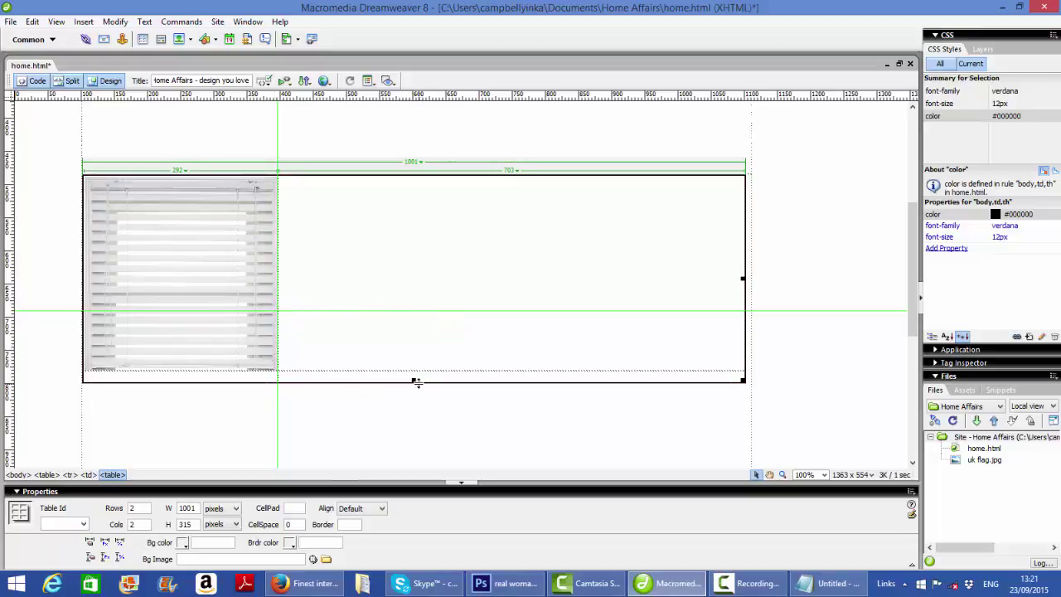
Extend the content table downward to a height of about 552 pixels.
left_click_drag(414, 379, 437, 242)
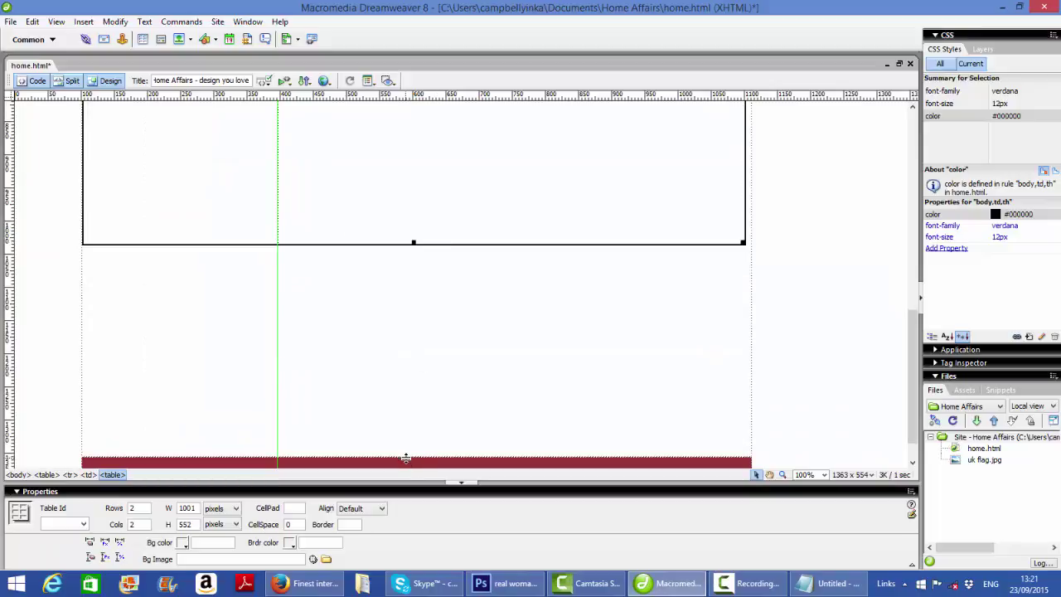
Extend the content table a little further down to a height of about 573 pixels.
left_click(429, 315)
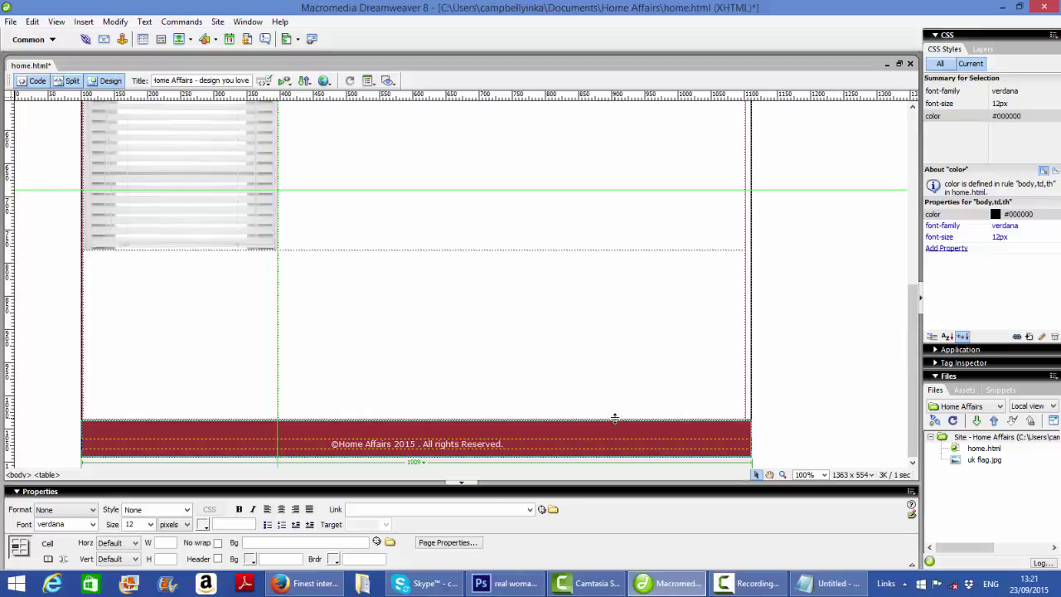
left_click_drag(622, 420, 613, 432)
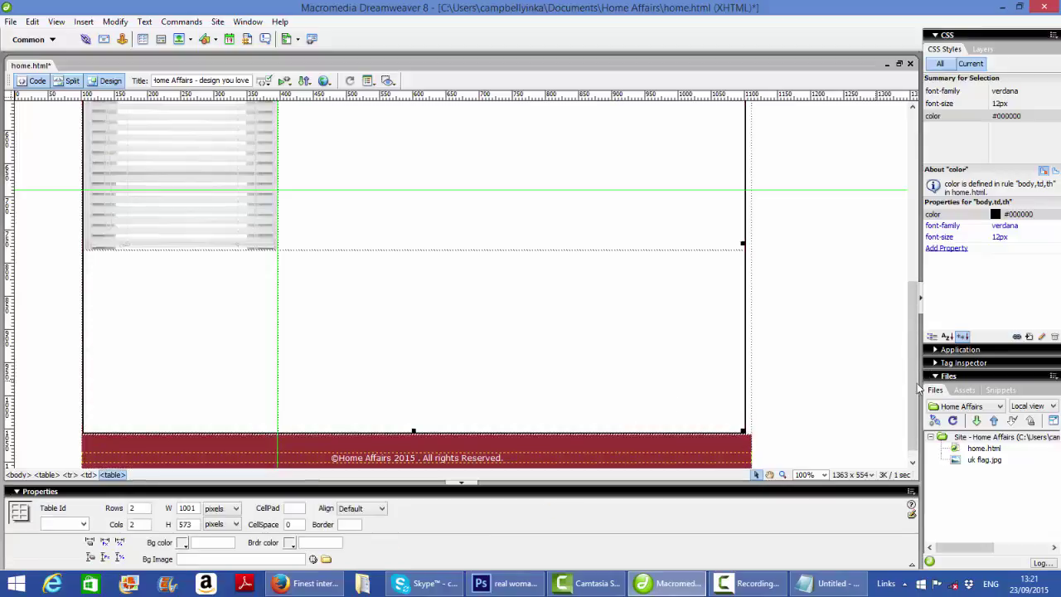
scroll(910, 360, "up", 3)
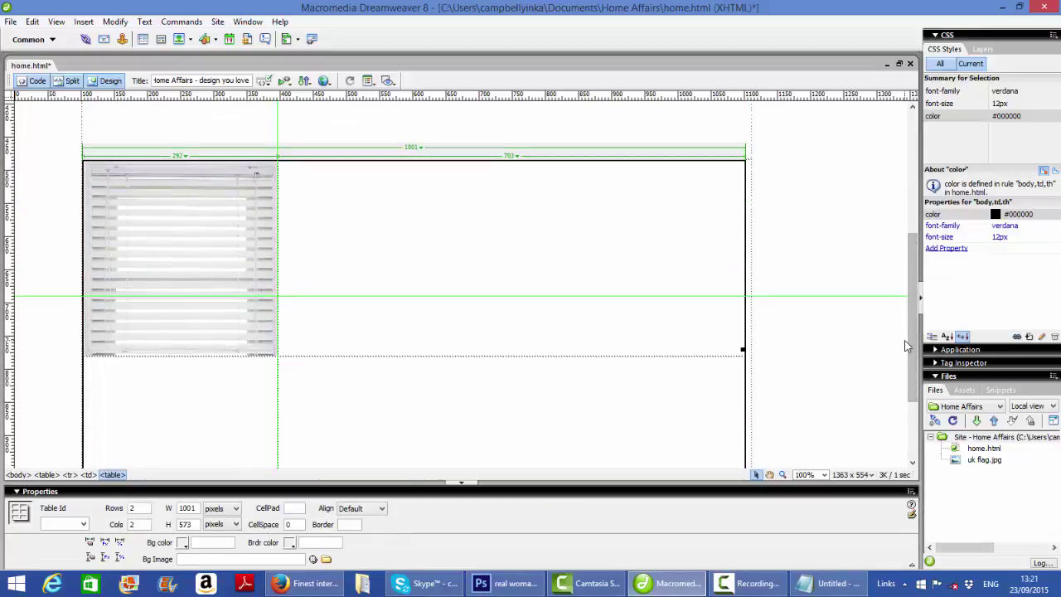
left_click(253, 345)
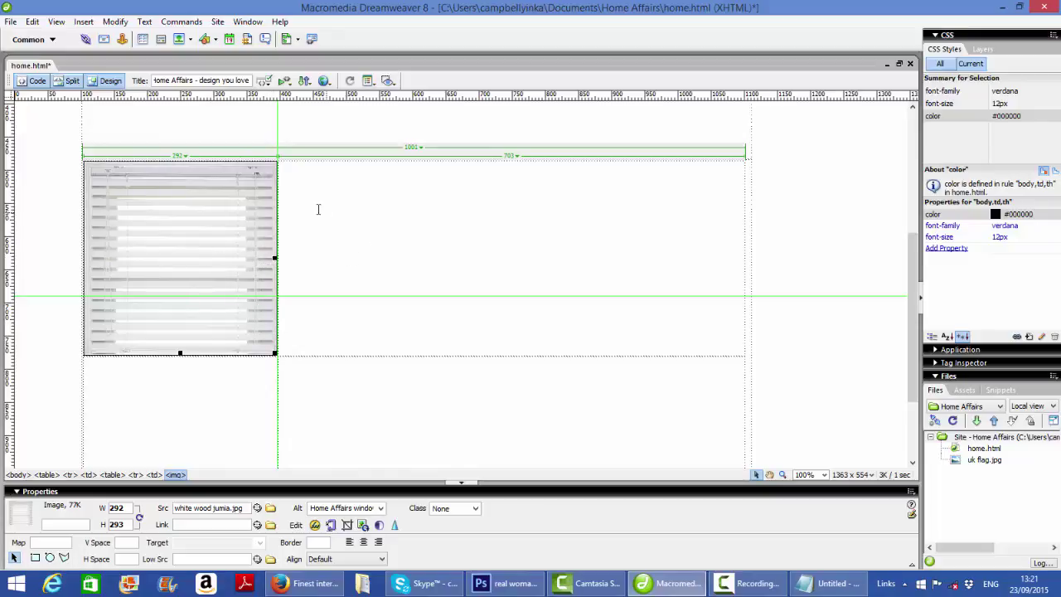
Save the home page and preview it in Firefox, checking the blinds image's placement, and return to Dreamweaver.
left_click(324, 81)
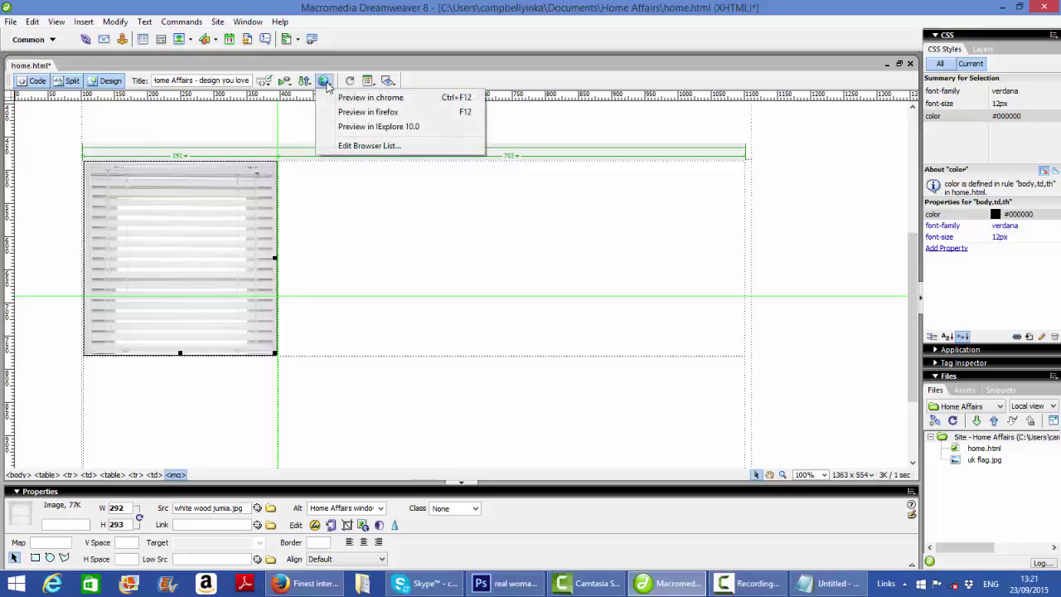
left_click(360, 113)
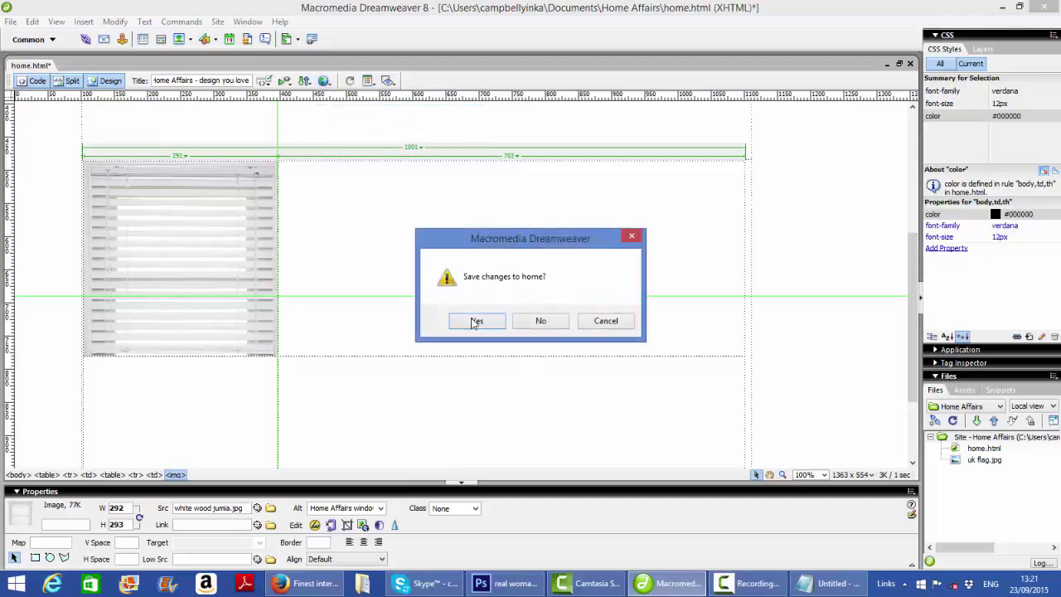
left_click(476, 322)
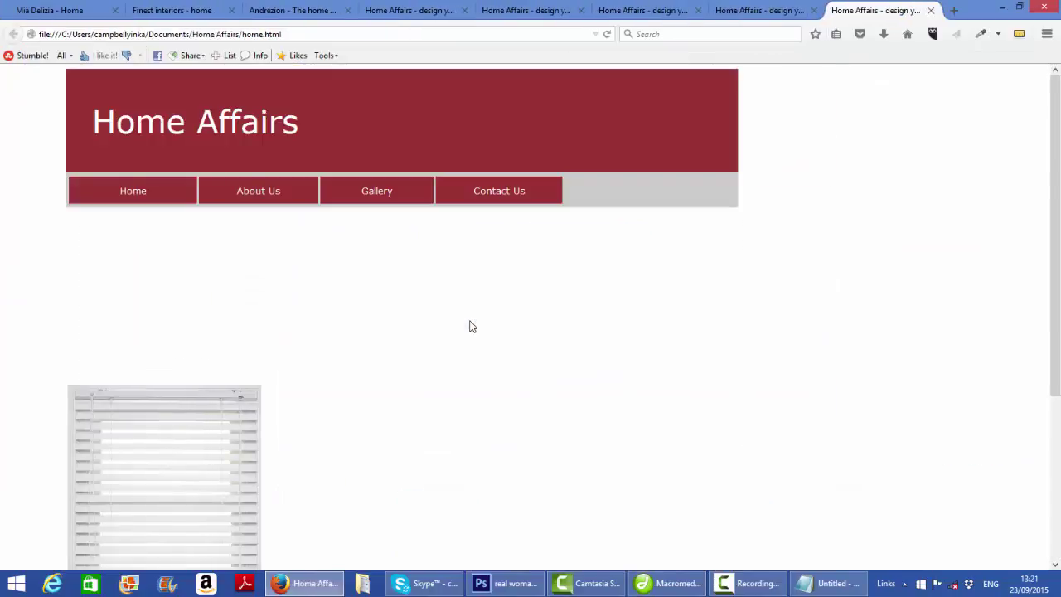
left_click_drag(1053, 238, 1057, 342)
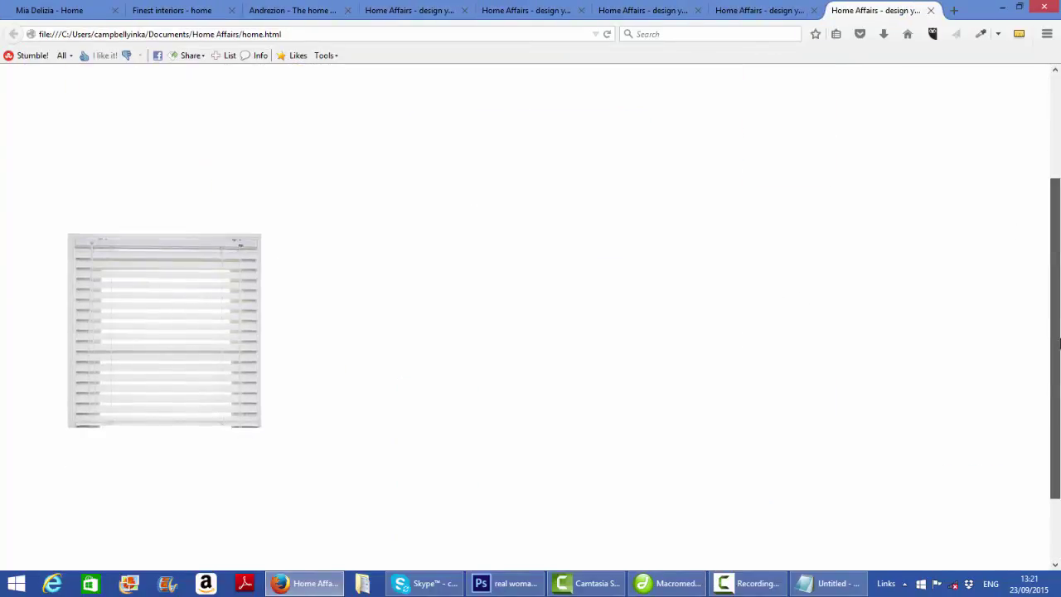
scroll(1056, 343, "up", 1)
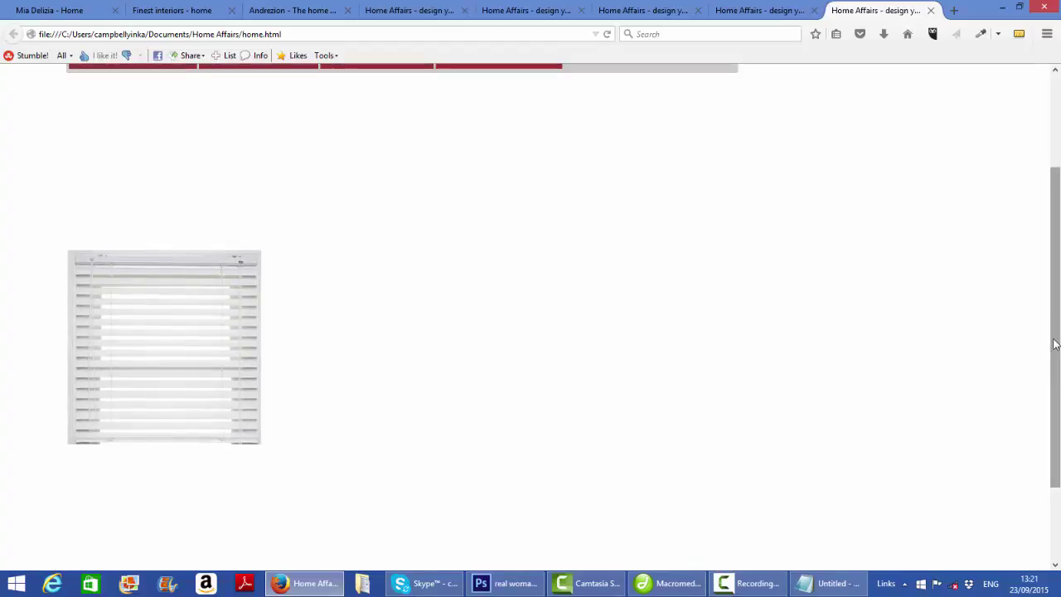
mouse_move(667, 582)
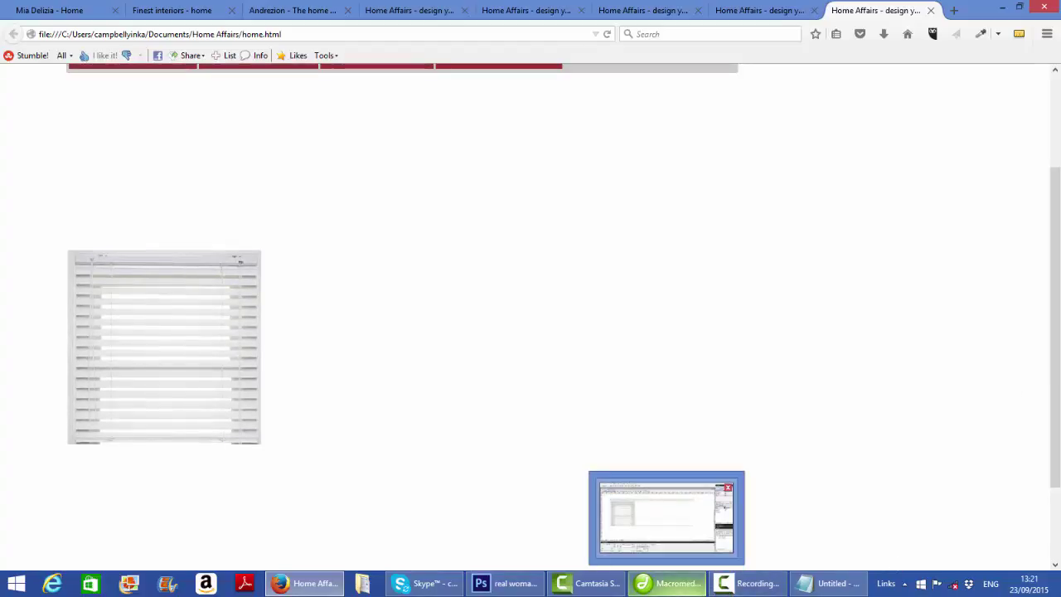
left_click(663, 513)
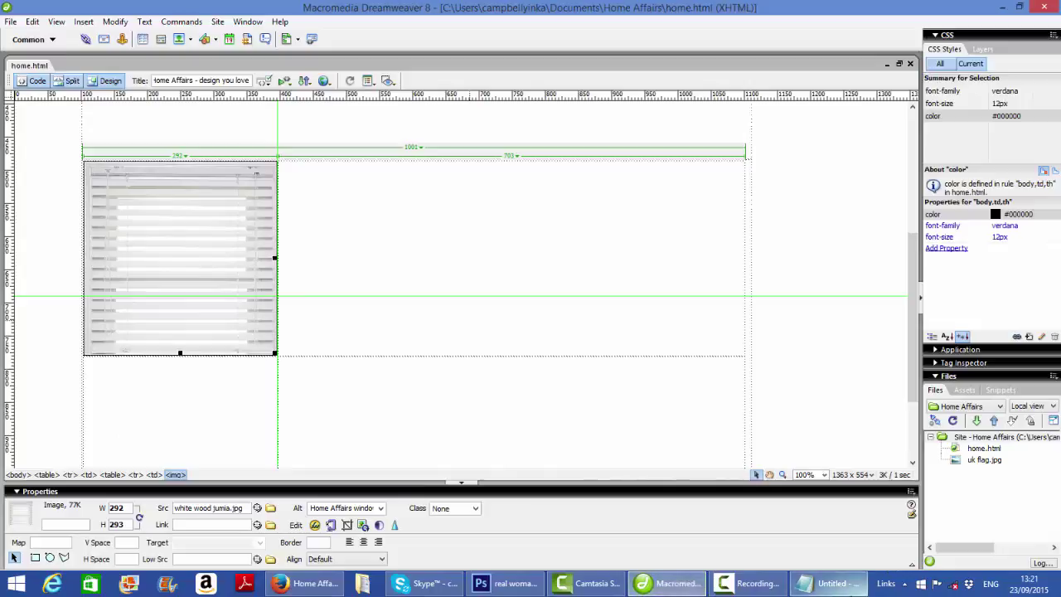
Switch to Notepad and copy the complete Home Affairs introductory text.
left_click(842, 584)
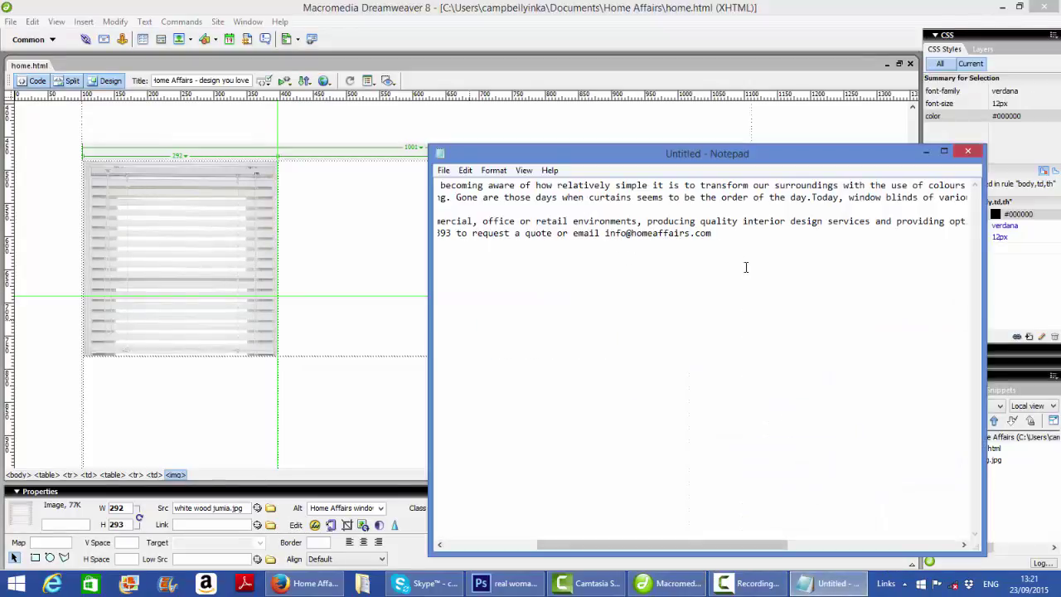
left_click_drag(730, 235, 436, 185)
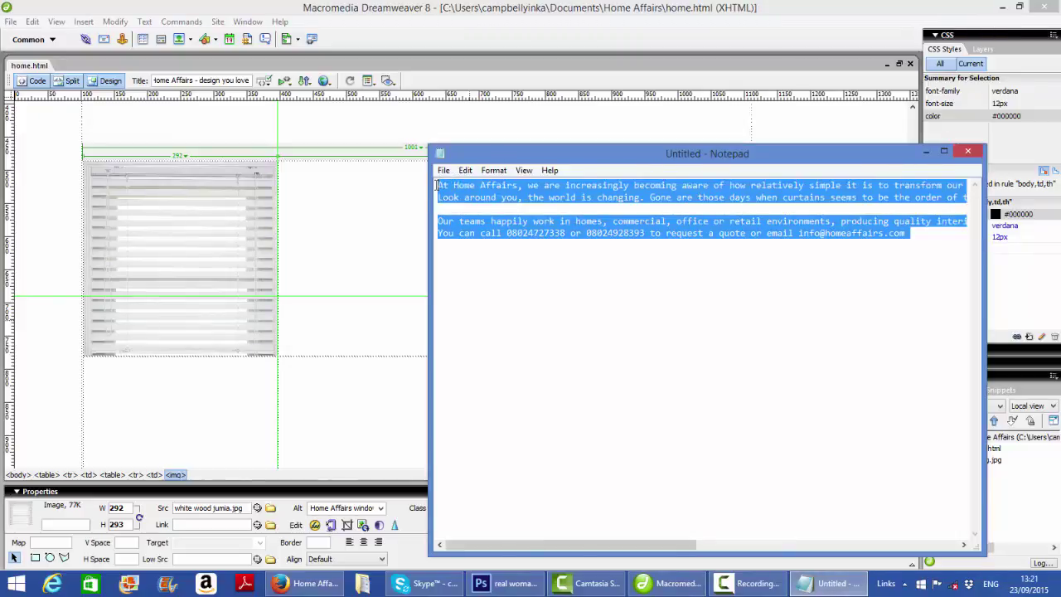
Set the vertical alignment of the empty cell beside the blinds image to Top.
left_click(307, 182)
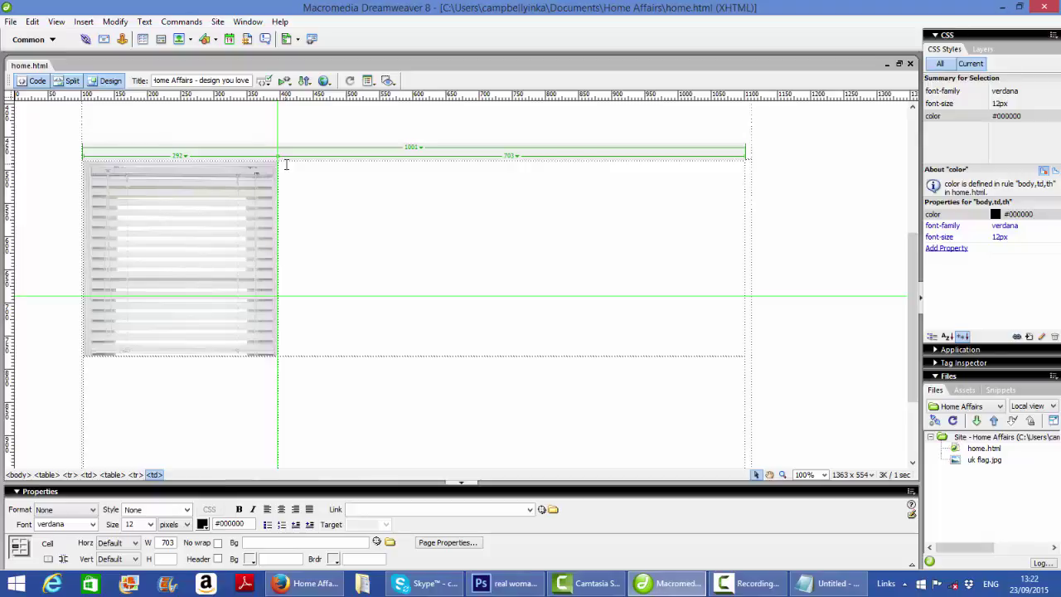
left_click(116, 560)
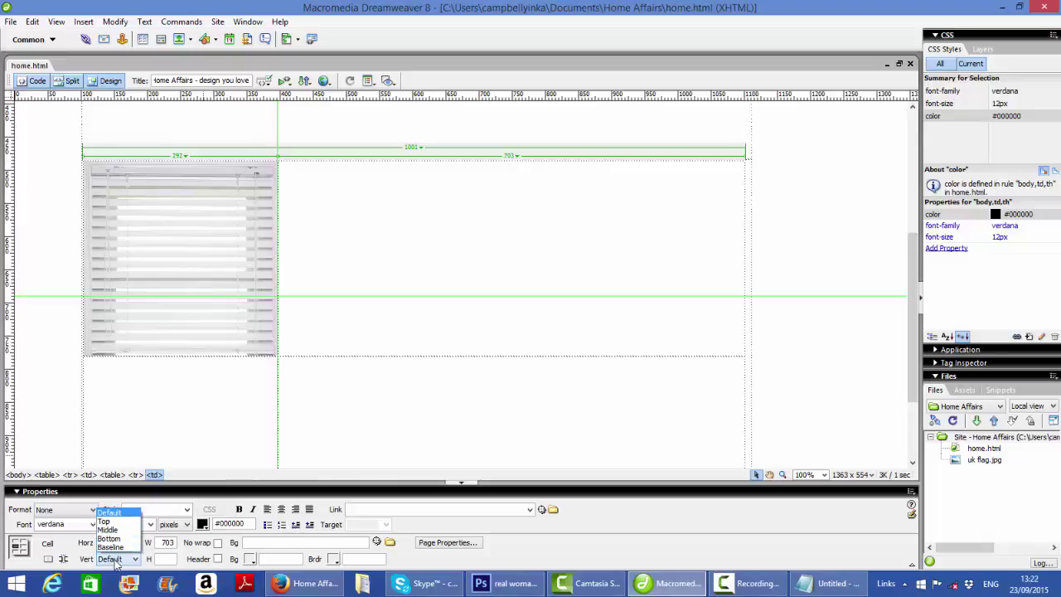
left_click(106, 520)
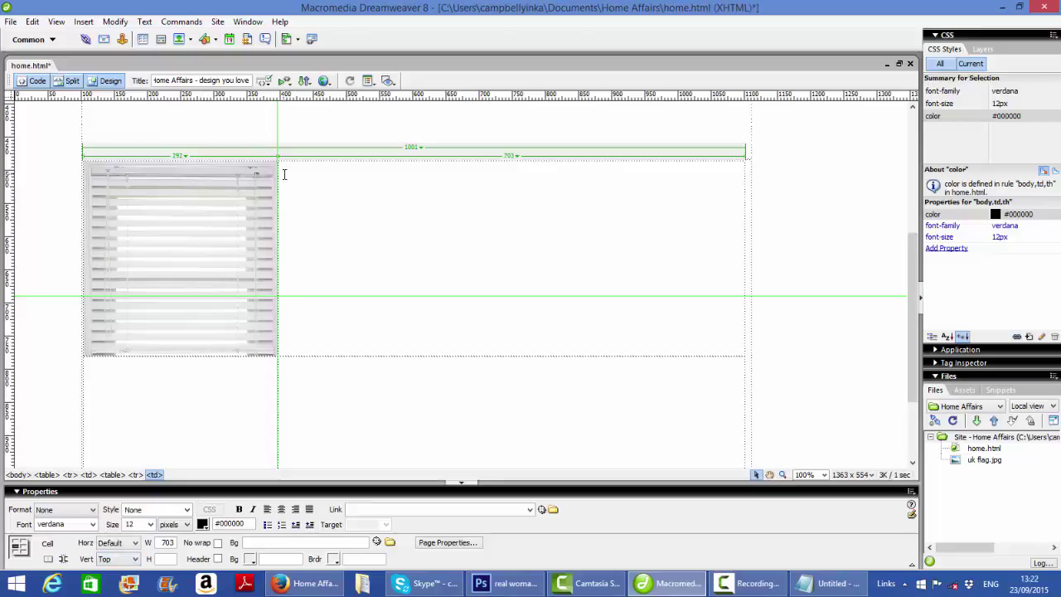
Paste the copied introductory text into the cell beside the blinds image and dismiss the low-battery notice.
key("ctrl")
key("ctrl+v")
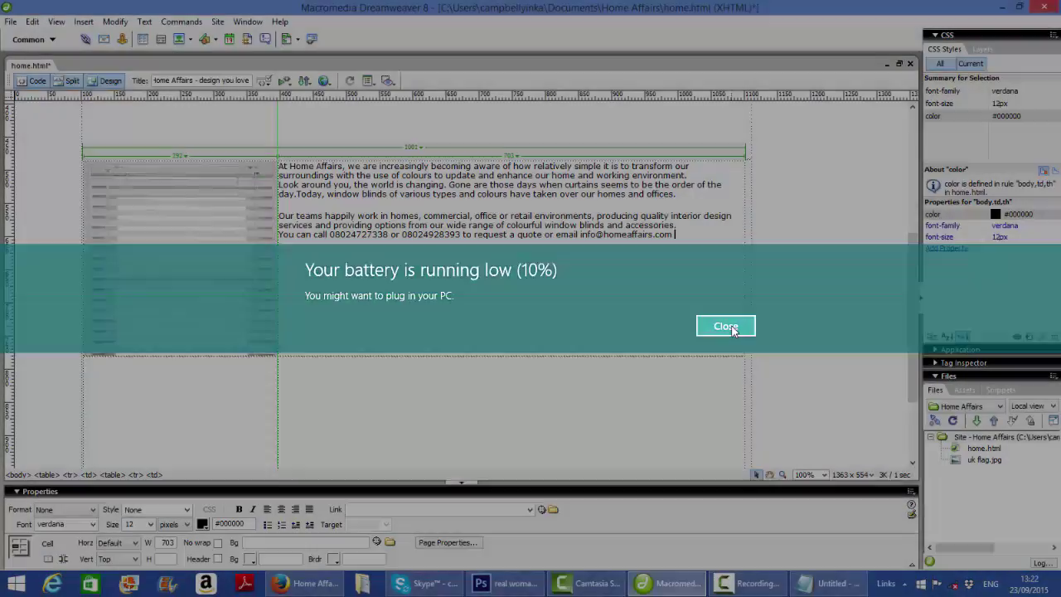
left_click(726, 325)
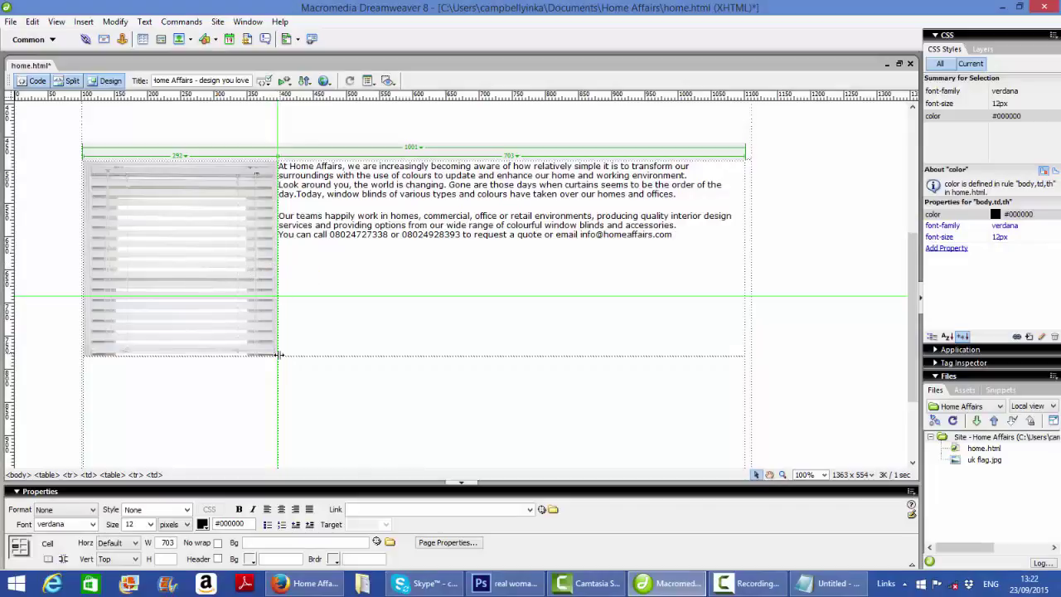
Set the content table's cell spacing to 3 to separate the text from the image.
left_click(76, 210)
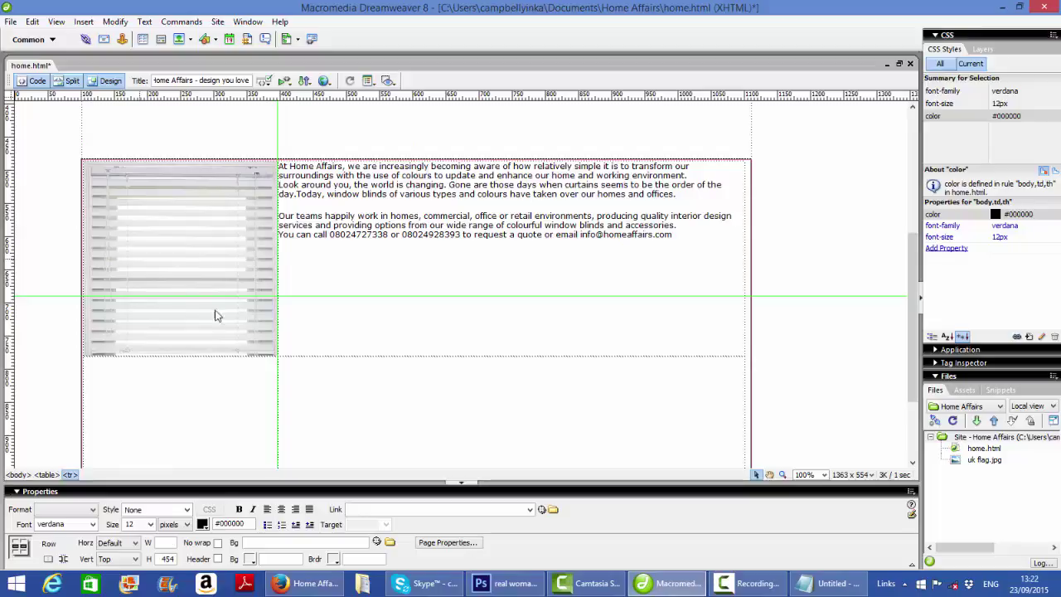
left_click(315, 355)
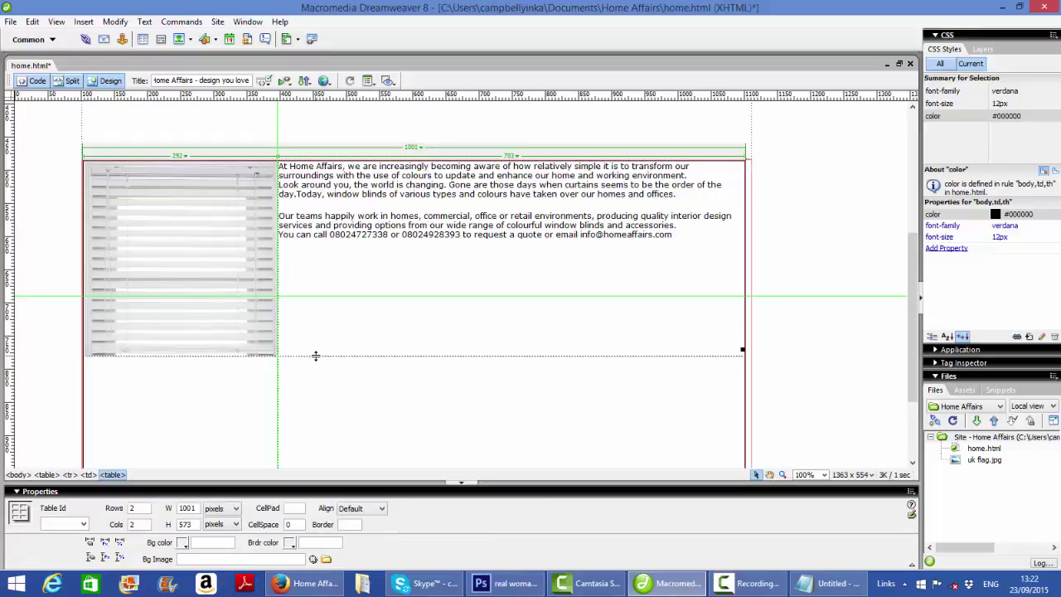
left_click(290, 525)
left_click_drag(293, 525, 280, 527)
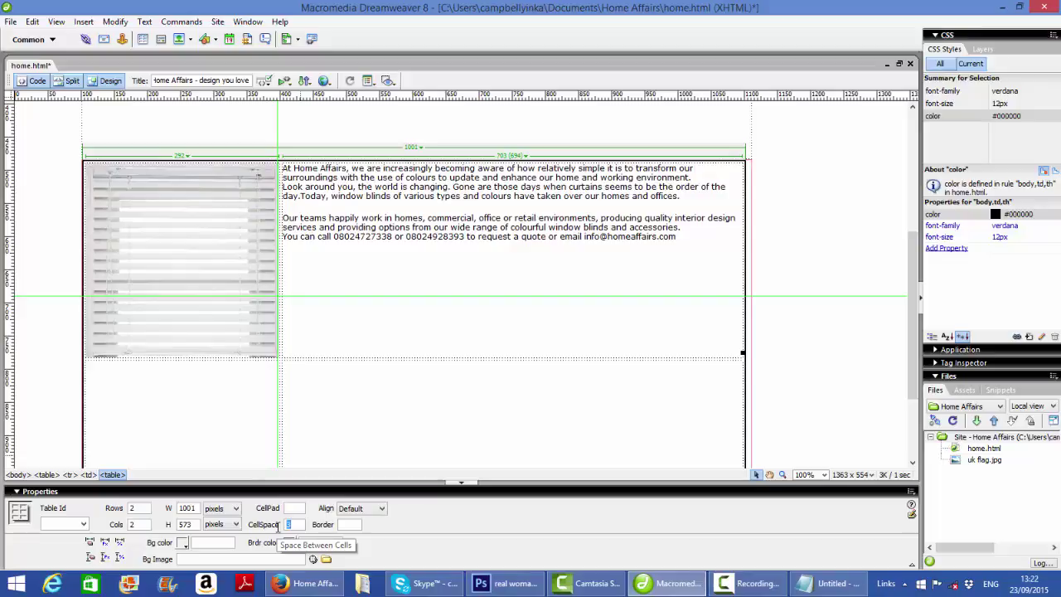
Insert blank lines above the introductory text and add the heading "Welcome to our Official Website" on the first line.
left_click(285, 170)
key("Return")
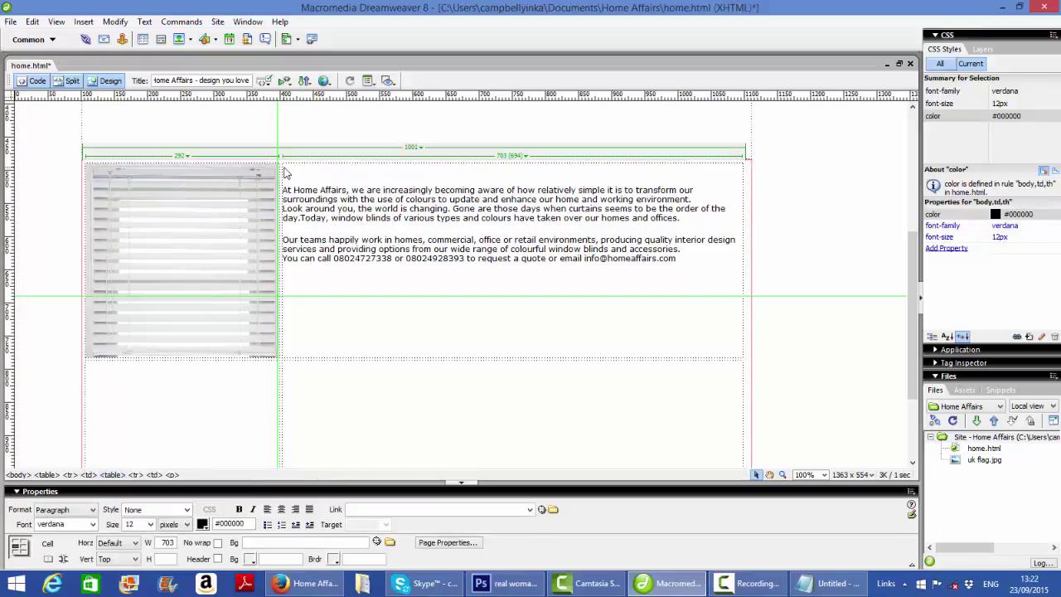
key("Return")
left_click(287, 172)
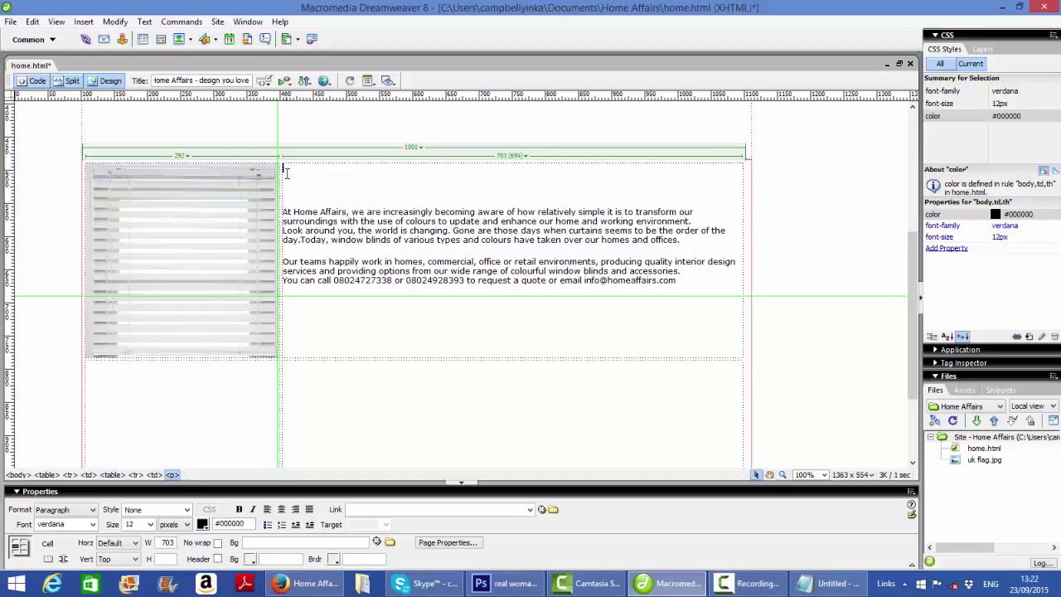
type("Welcome to our Official We")
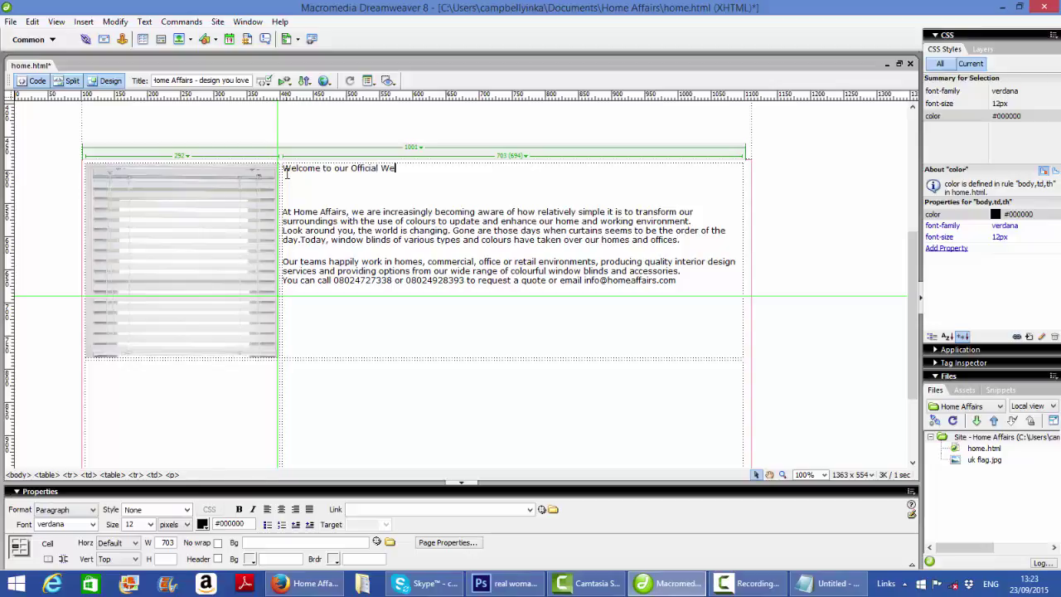
type("ite")
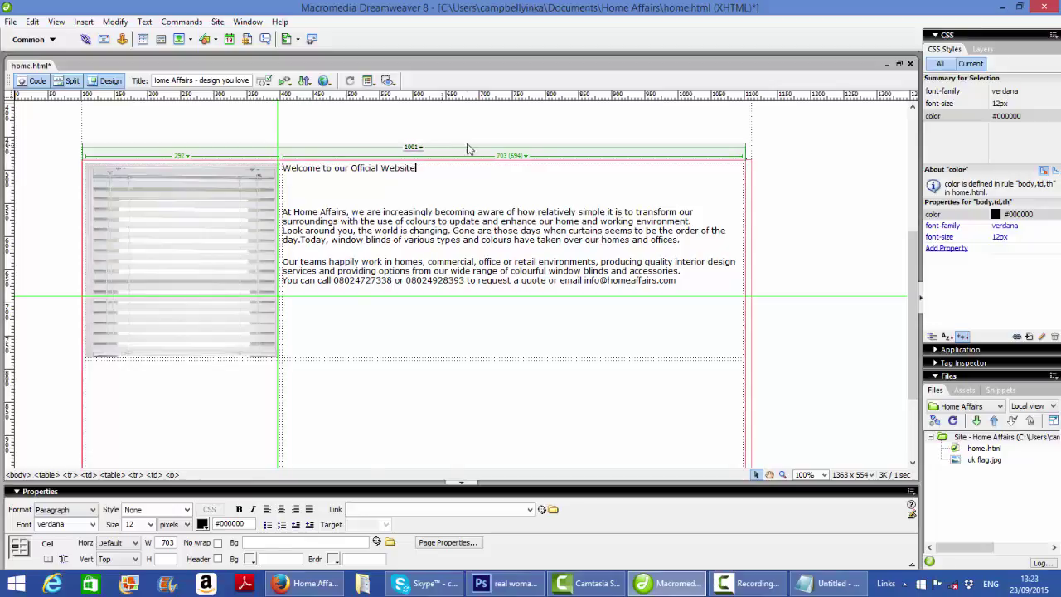
Format the welcome heading with a 16-pixel font size and a red text color.
left_click_drag(419, 168, 277, 169)
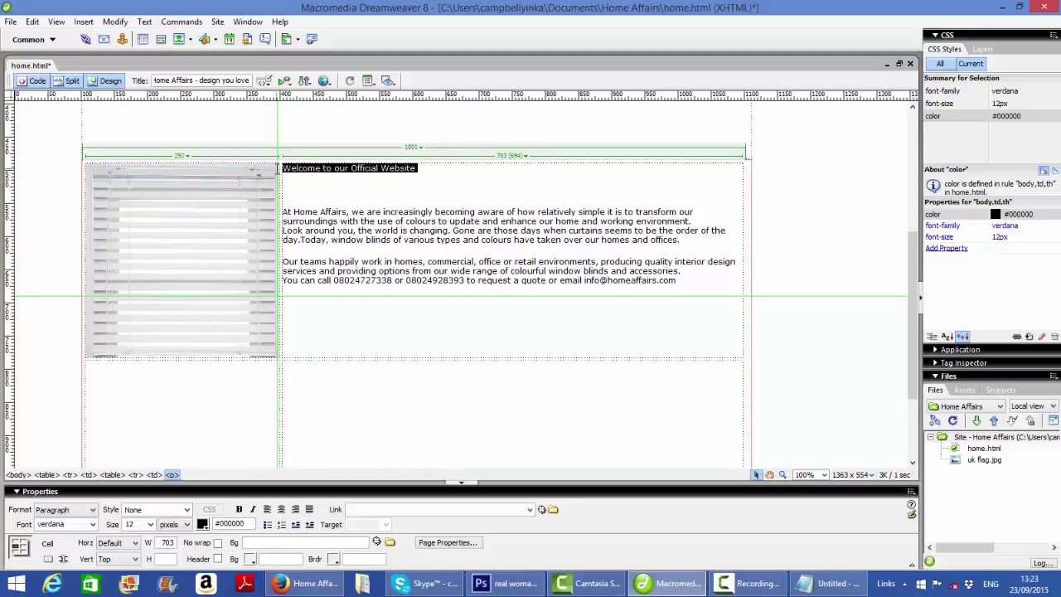
left_click(149, 524)
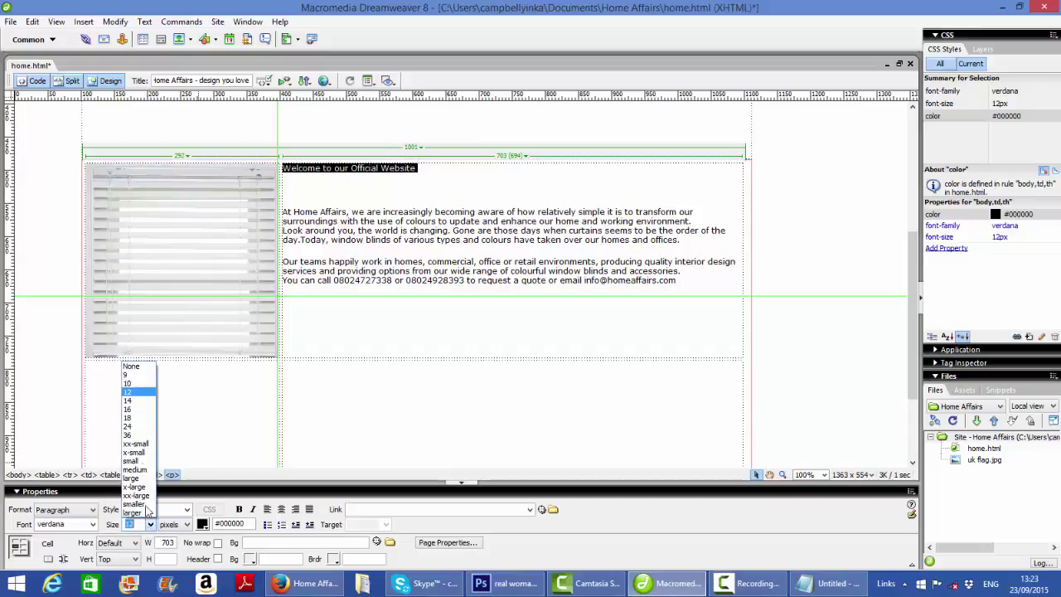
left_click(129, 409)
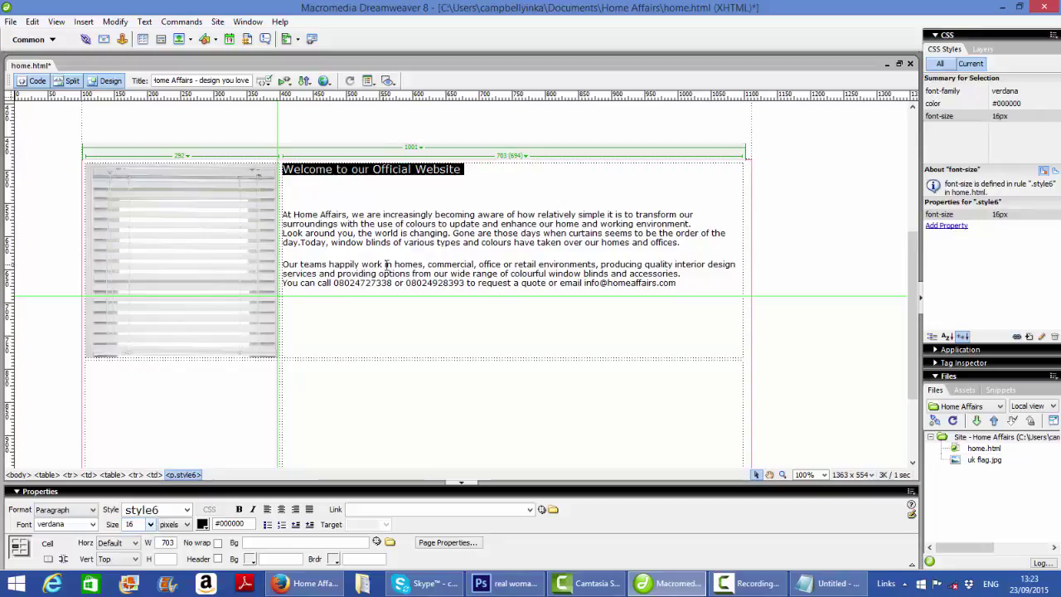
left_click(202, 524)
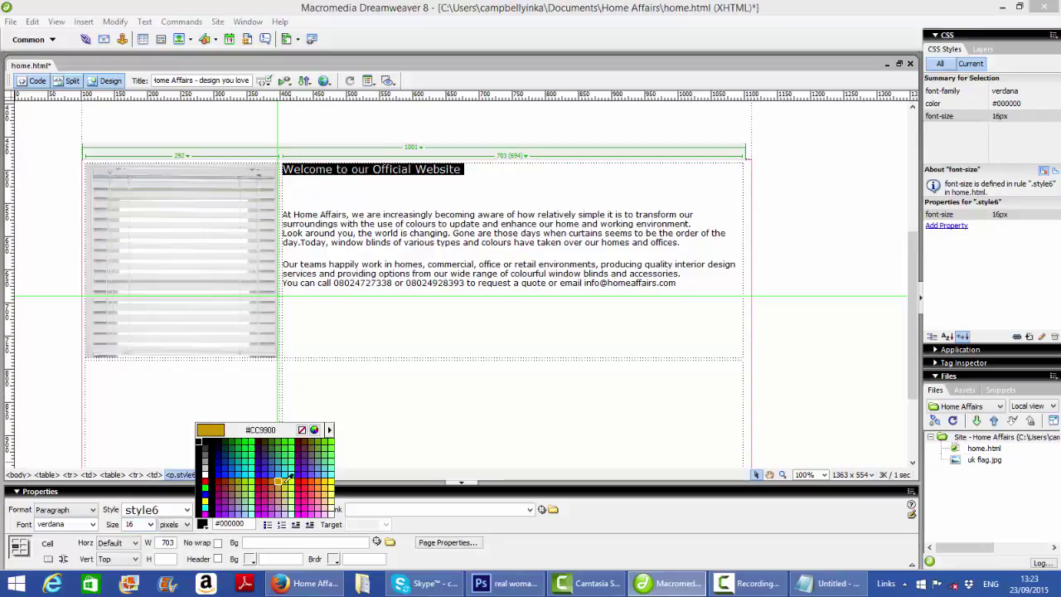
left_click(265, 480)
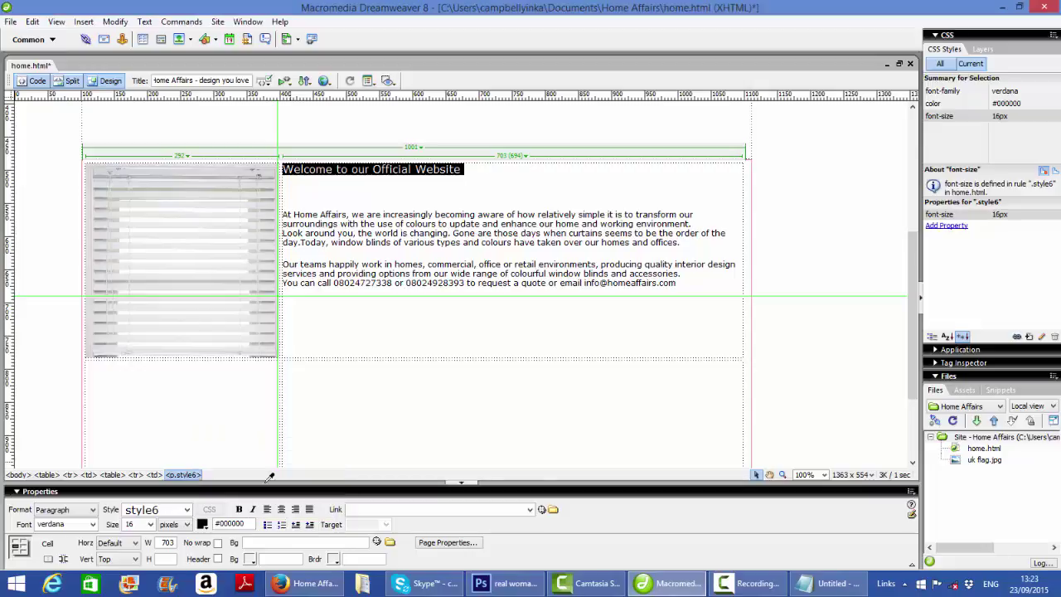
Remove the extra blank line below the welcome heading and justify all the introductory paragraphs.
left_click(285, 214)
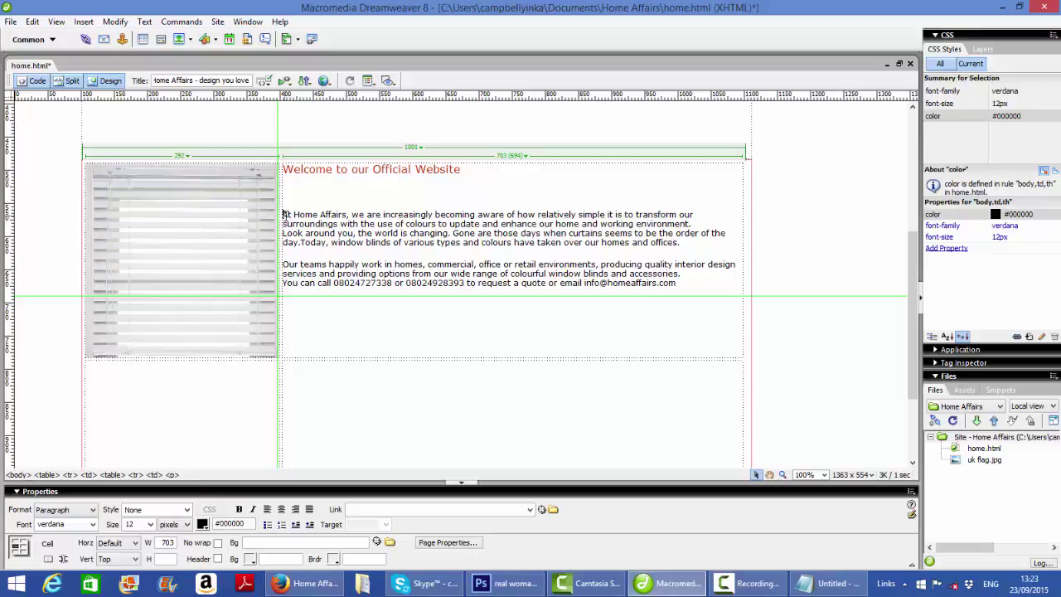
key("BackSpace")
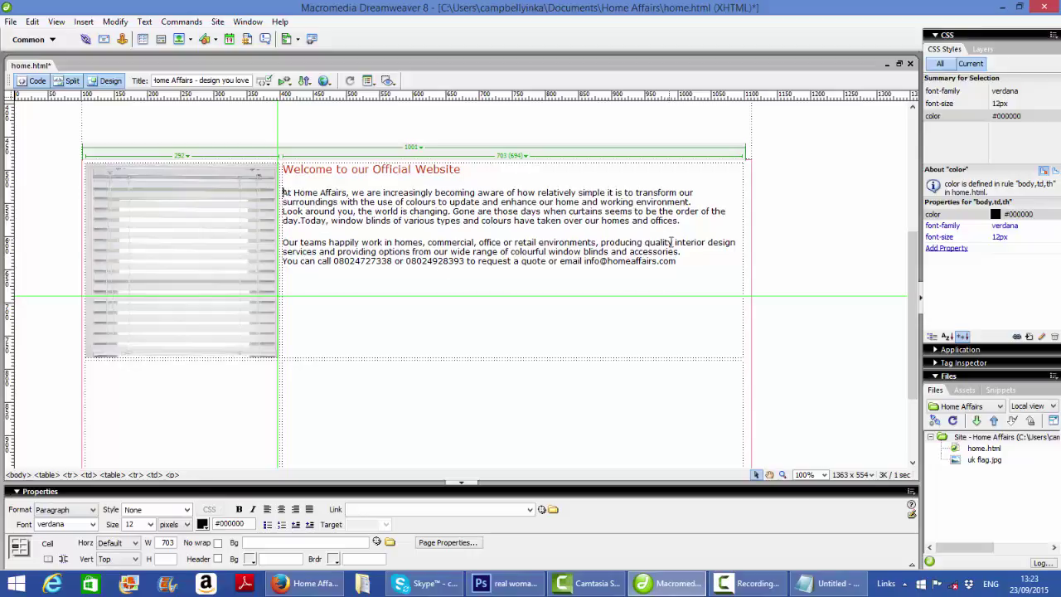
left_click_drag(677, 262, 339, 194)
left_click(689, 272)
left_click_drag(688, 267, 275, 194)
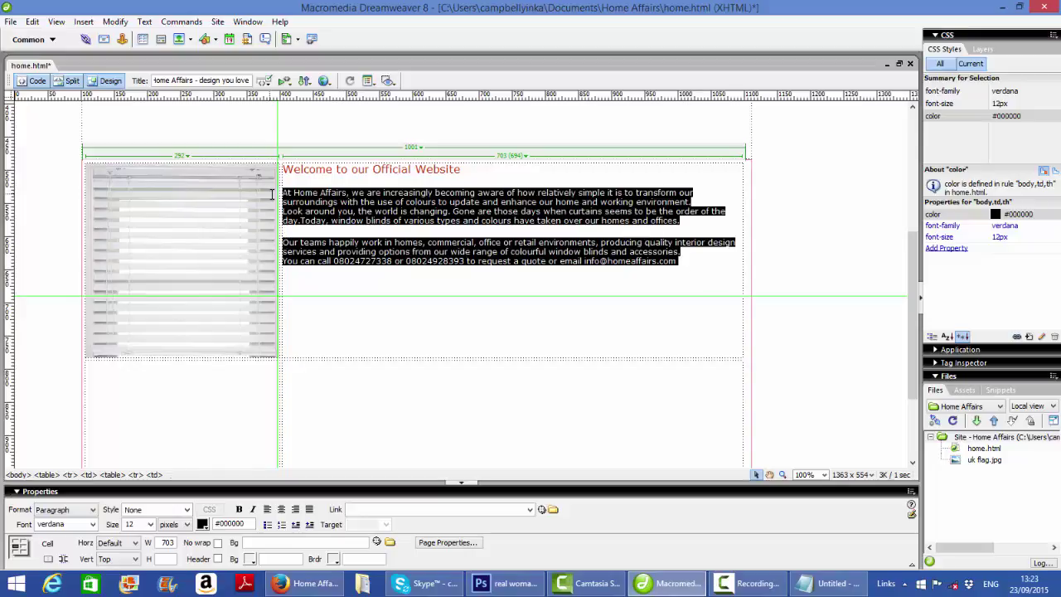
left_click(310, 511)
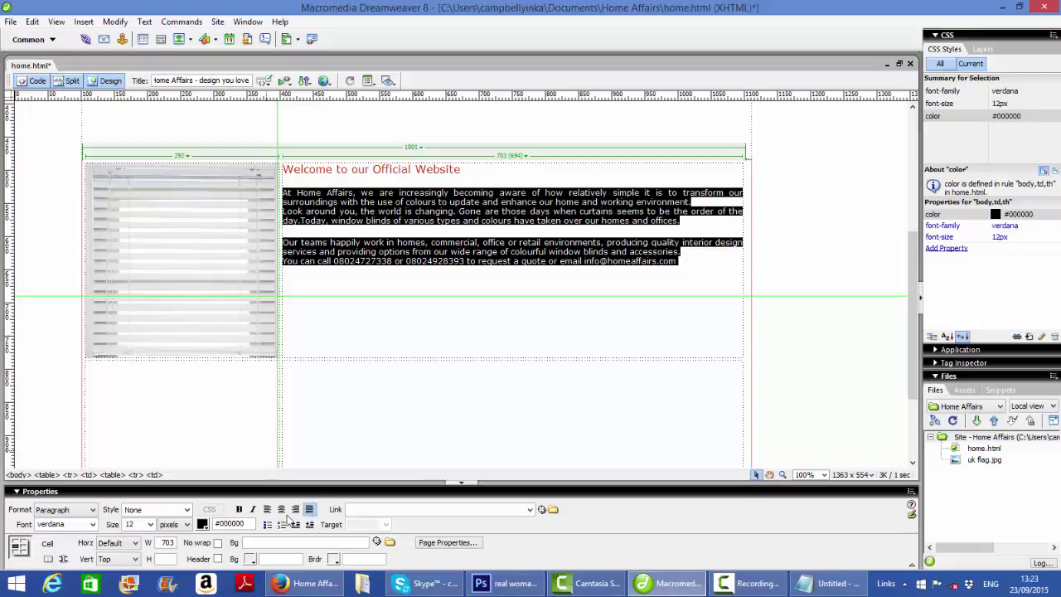
Set the font size of the selected introductory paragraphs to 14.
left_click(151, 524)
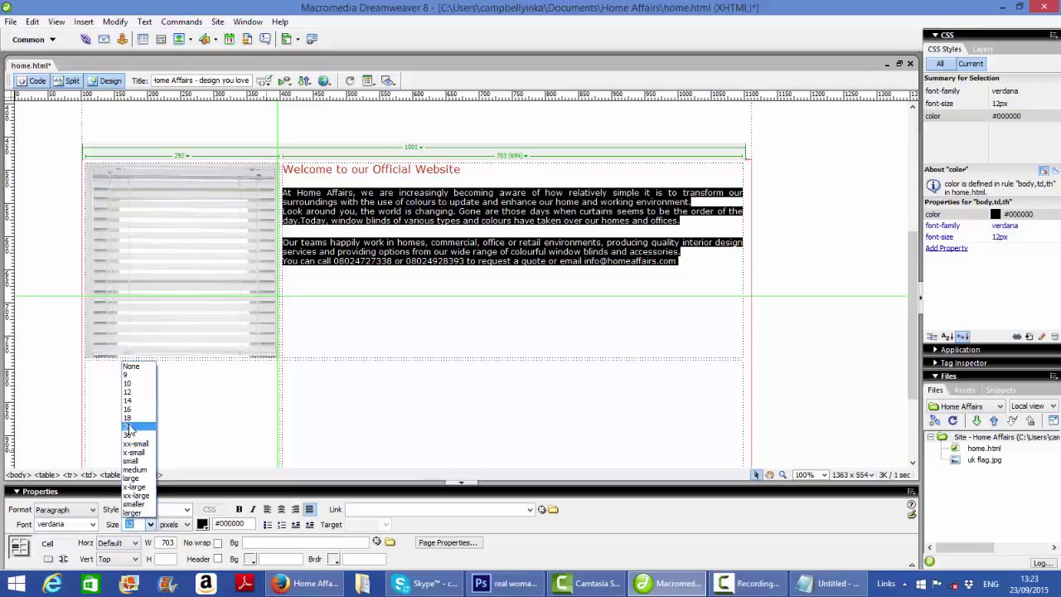
left_click(128, 401)
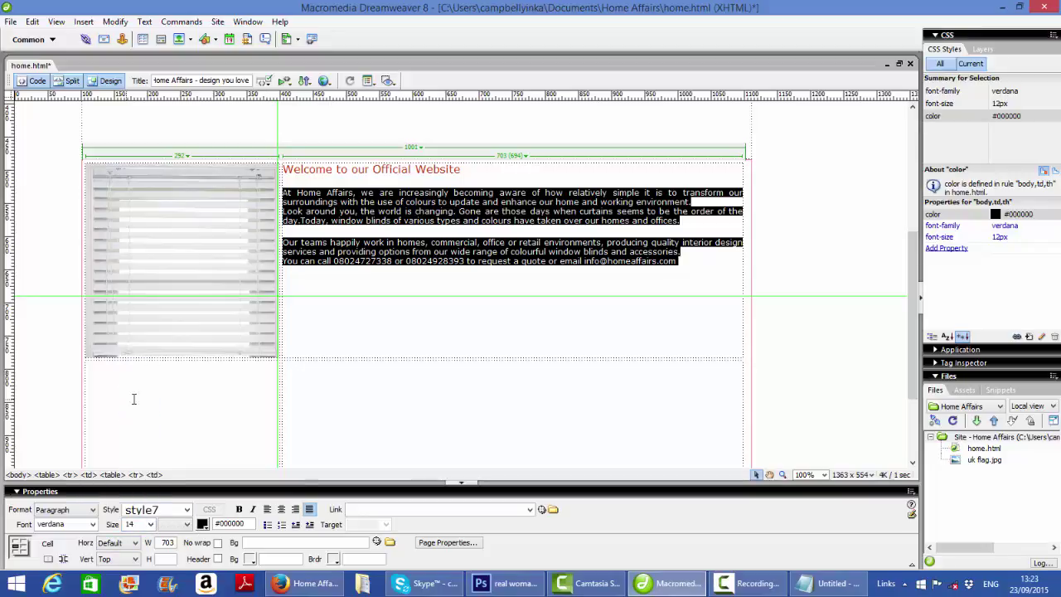
left_click(580, 305)
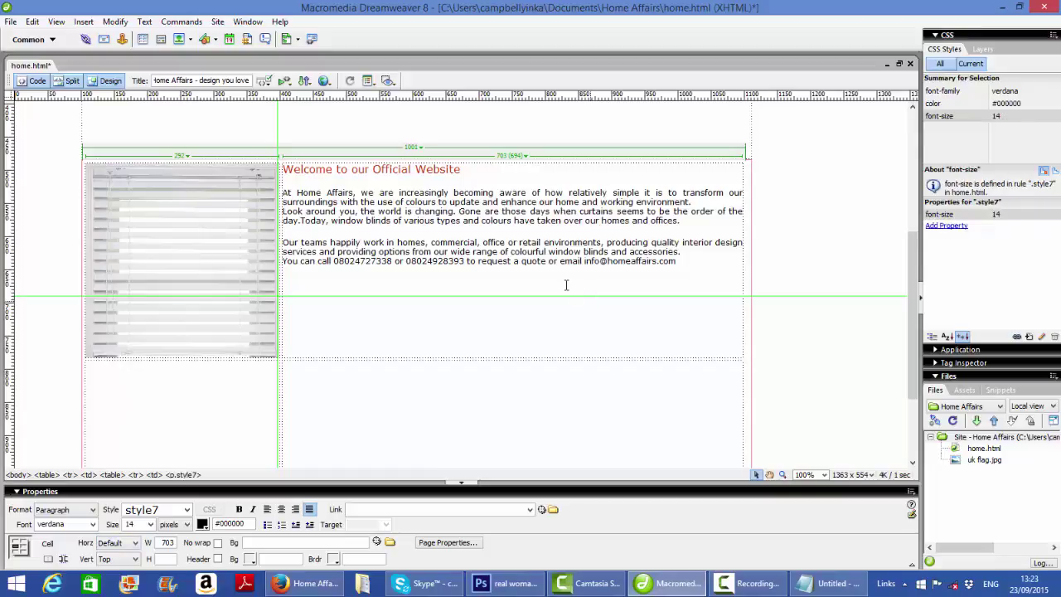
Shrink the window-blind image to about 241 by 241 pixels, then fit its row and narrow its column to about 248 pixels.
left_click(257, 316)
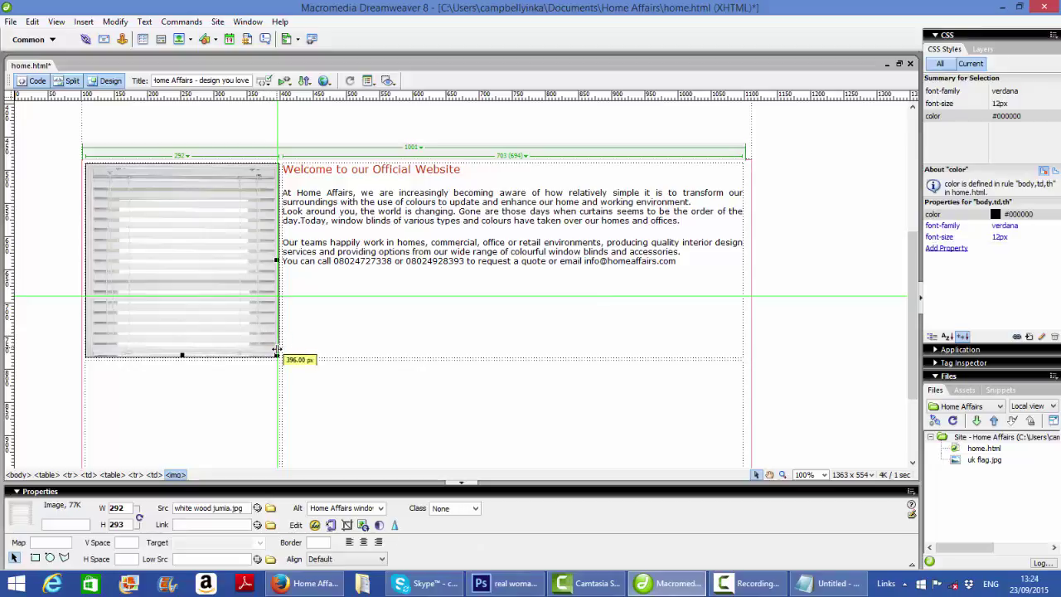
left_click_drag(277, 355, 245, 321)
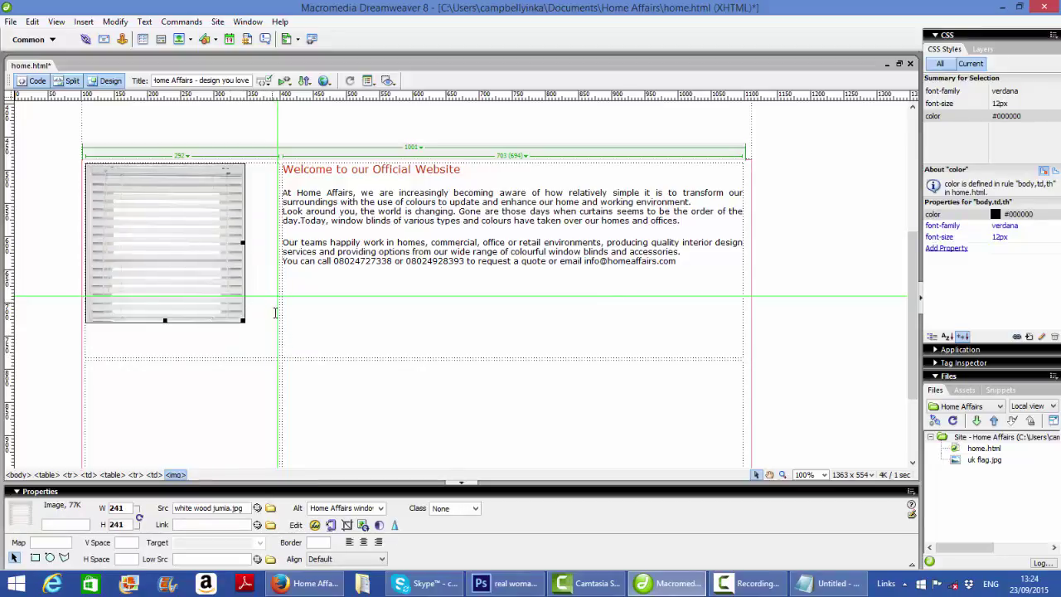
left_click(256, 359)
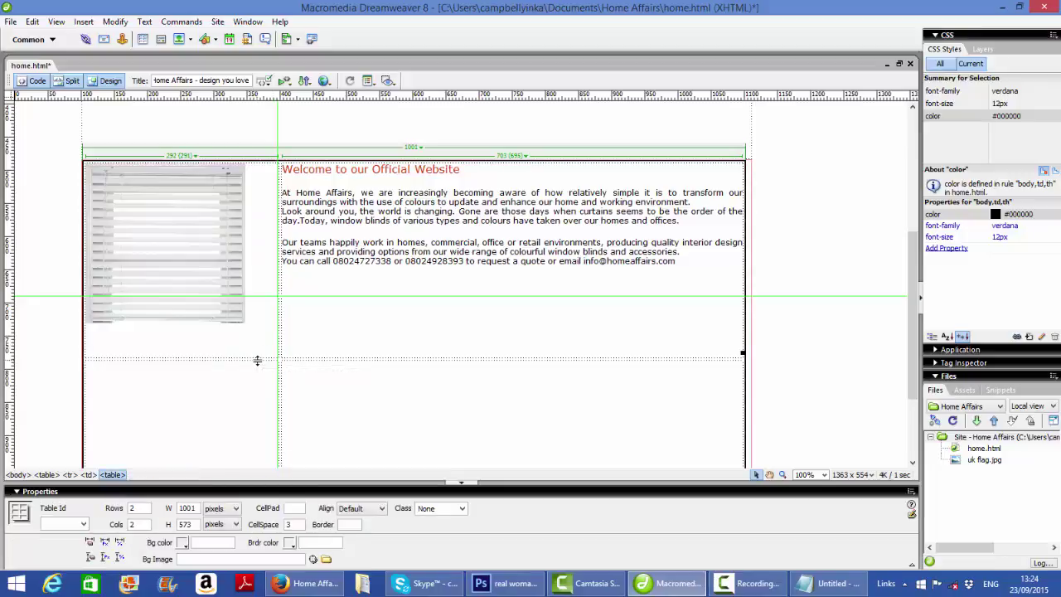
left_click_drag(257, 358, 247, 300)
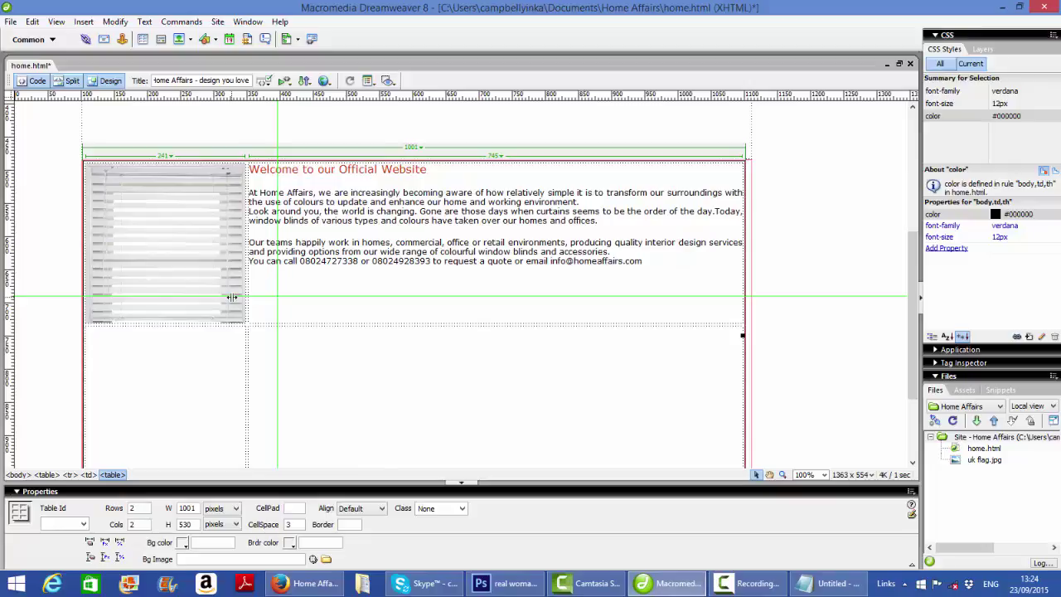
left_click_drag(246, 284, 250, 283)
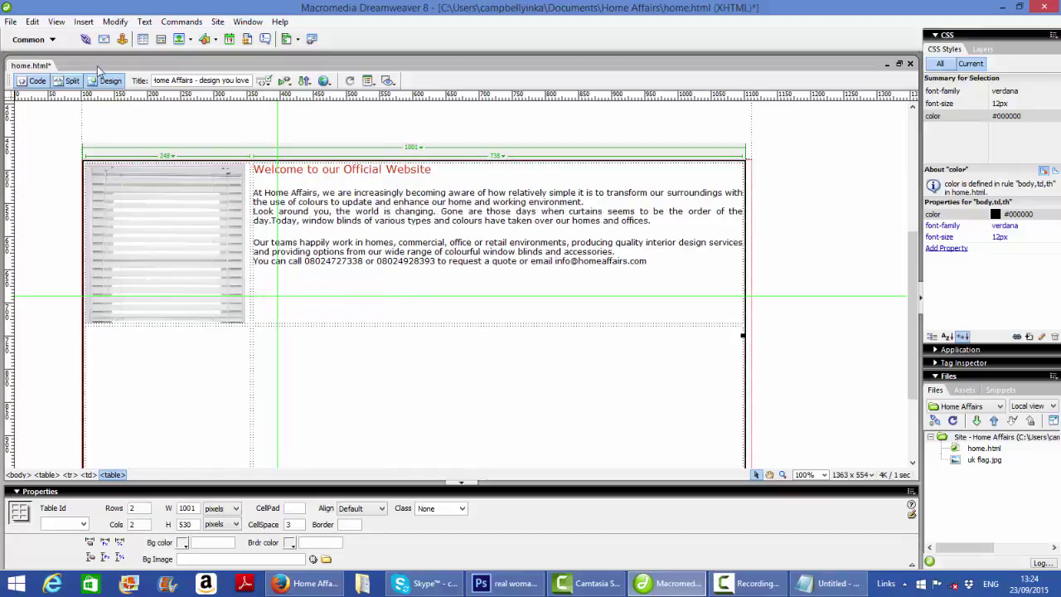
Preview the page in Firefox, saving the changes to home, and look over the content area.
left_click(324, 80)
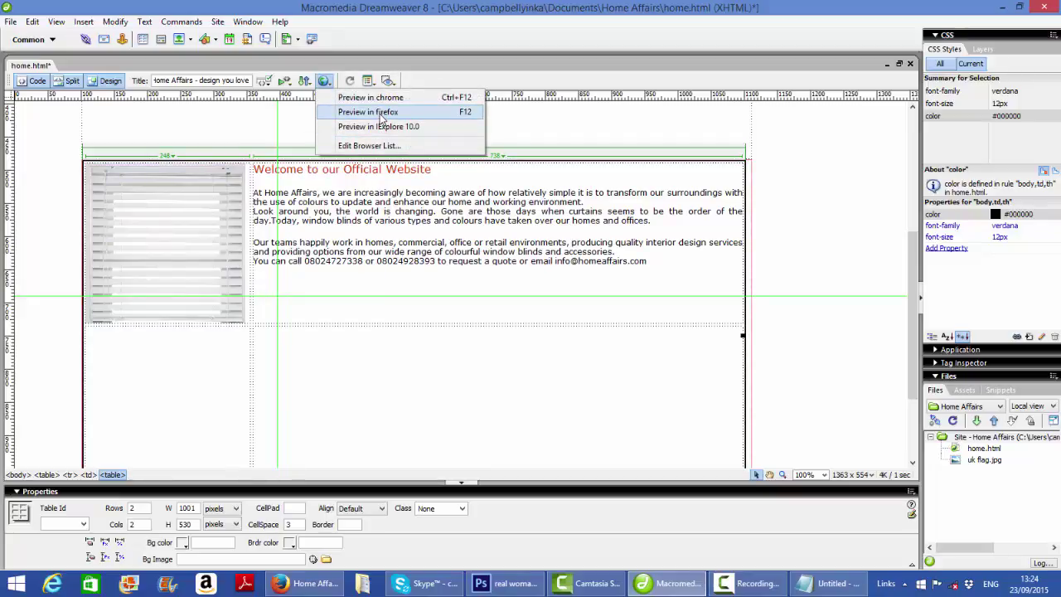
left_click(381, 112)
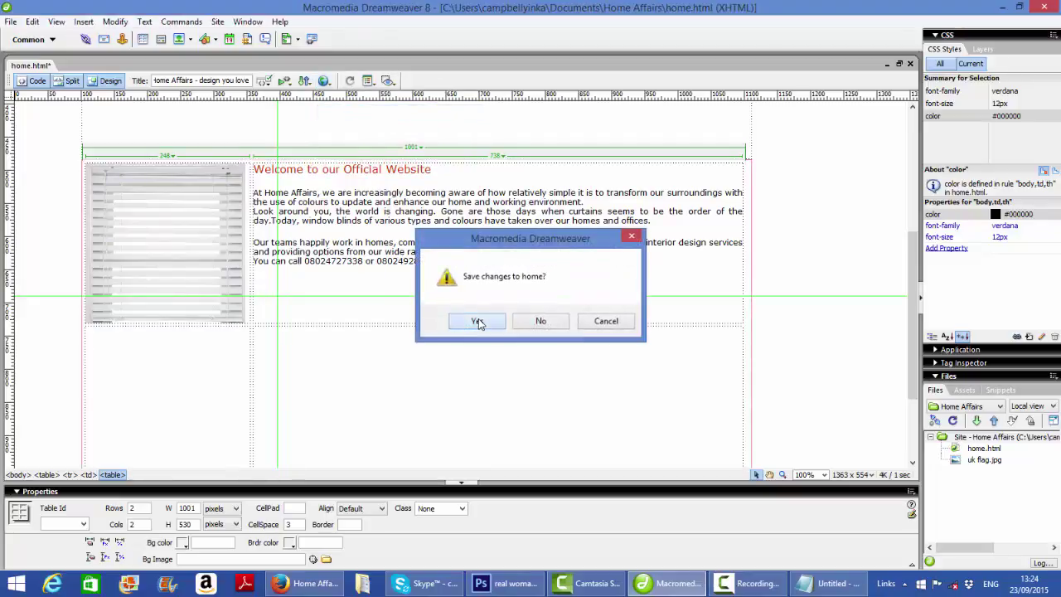
left_click(477, 319)
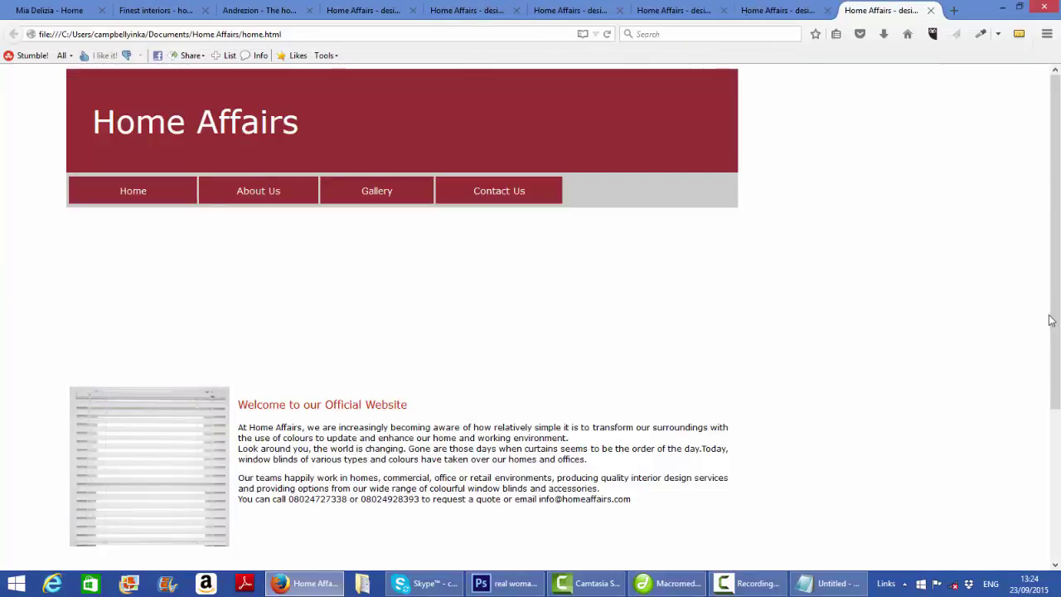
left_click_drag(1059, 329, 1048, 410)
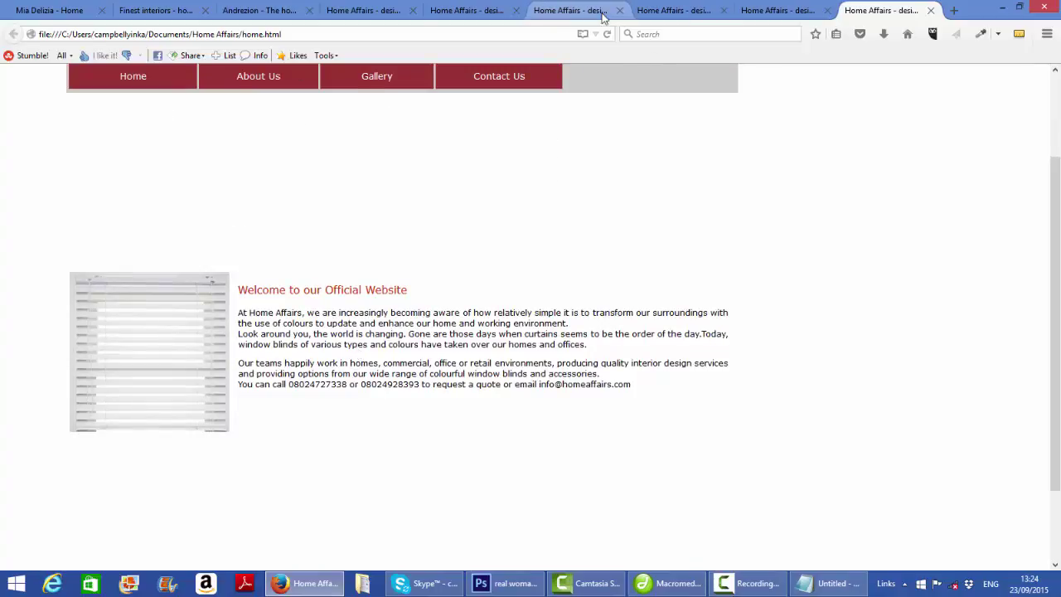
Switch back to Dreamweaver and merge the two empty cells in the content table's second row.
left_click(326, 588)
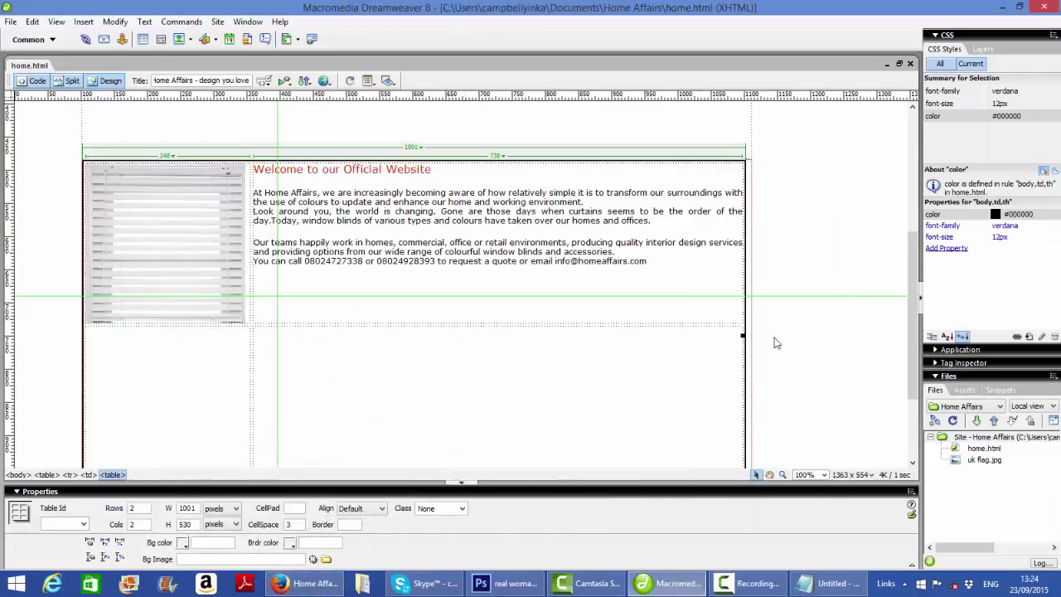
left_click_drag(916, 338, 918, 383)
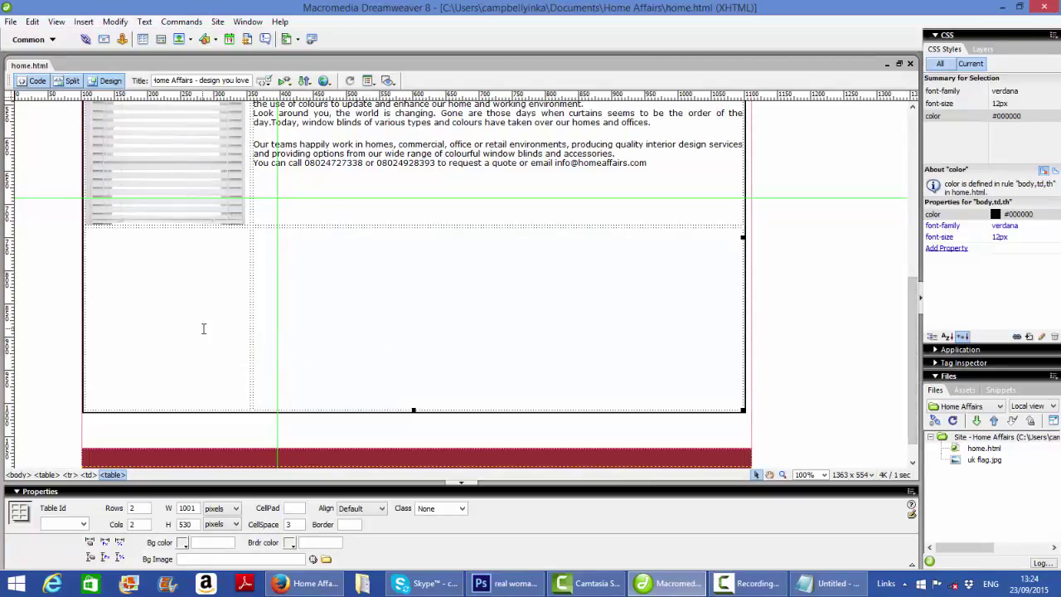
left_click_drag(203, 329, 473, 355)
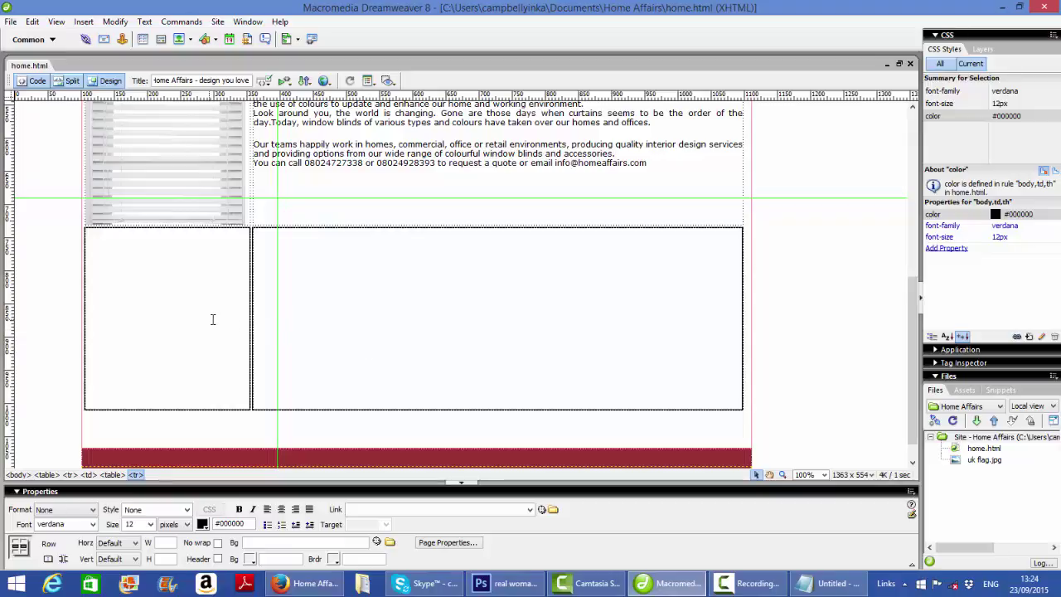
right_click(249, 313)
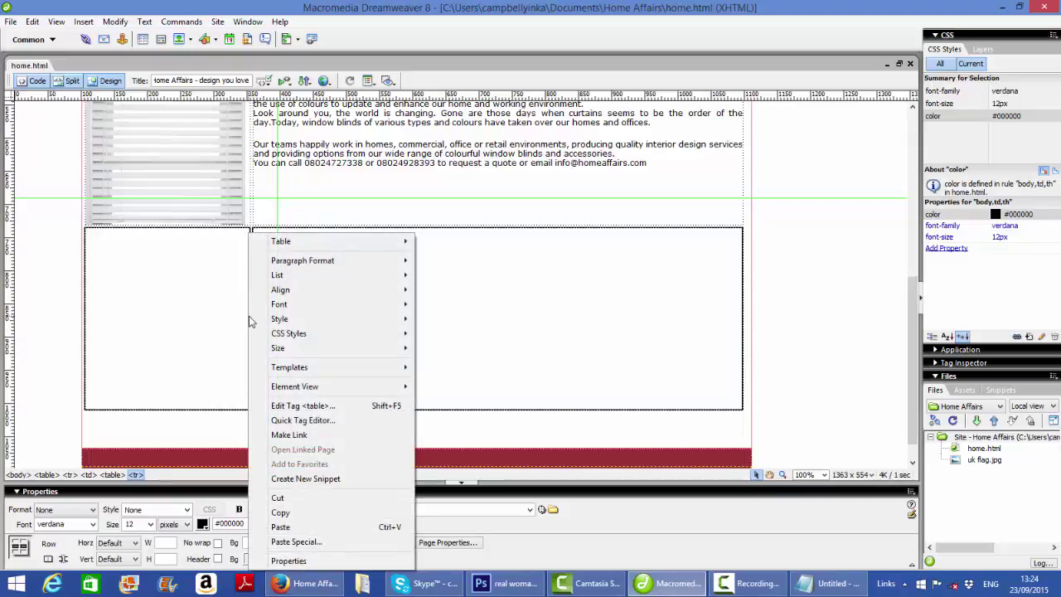
mouse_move(315, 241)
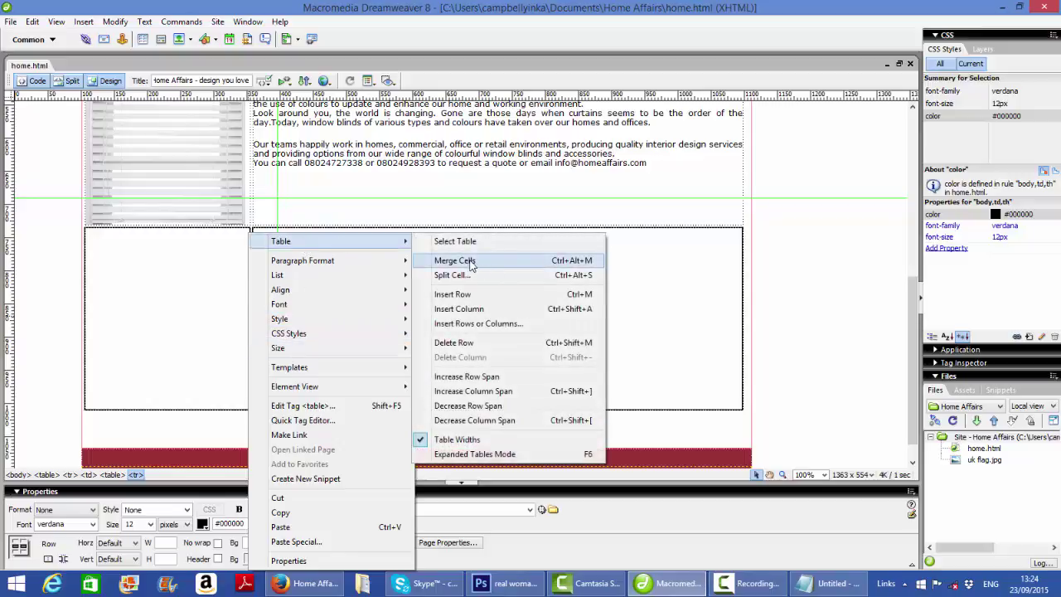
left_click(474, 262)
Set the vertical alignment of the merged cell to Top.
left_click(231, 246)
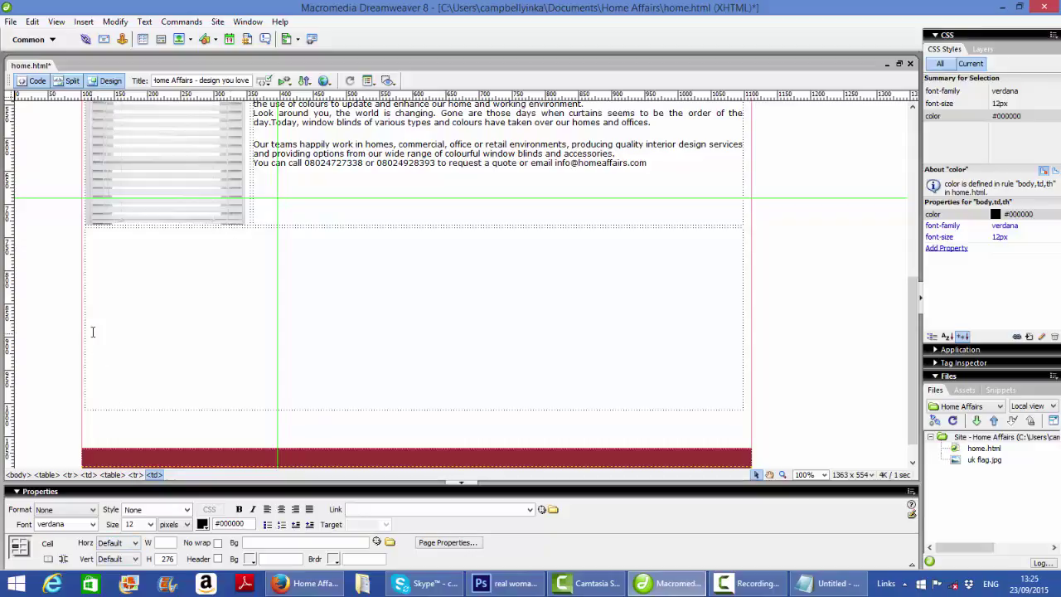
left_click(132, 559)
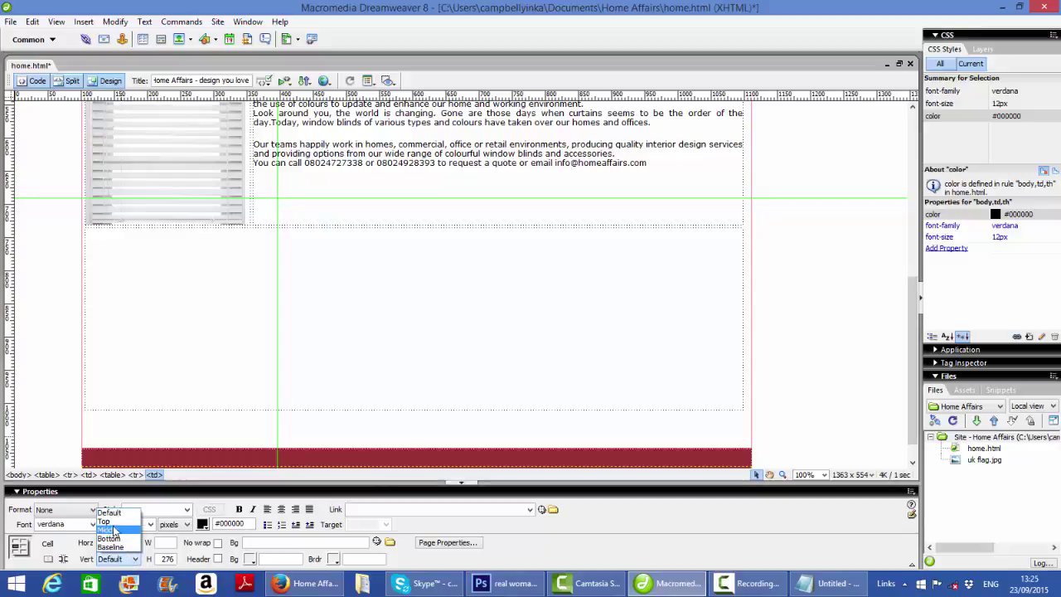
left_click(108, 521)
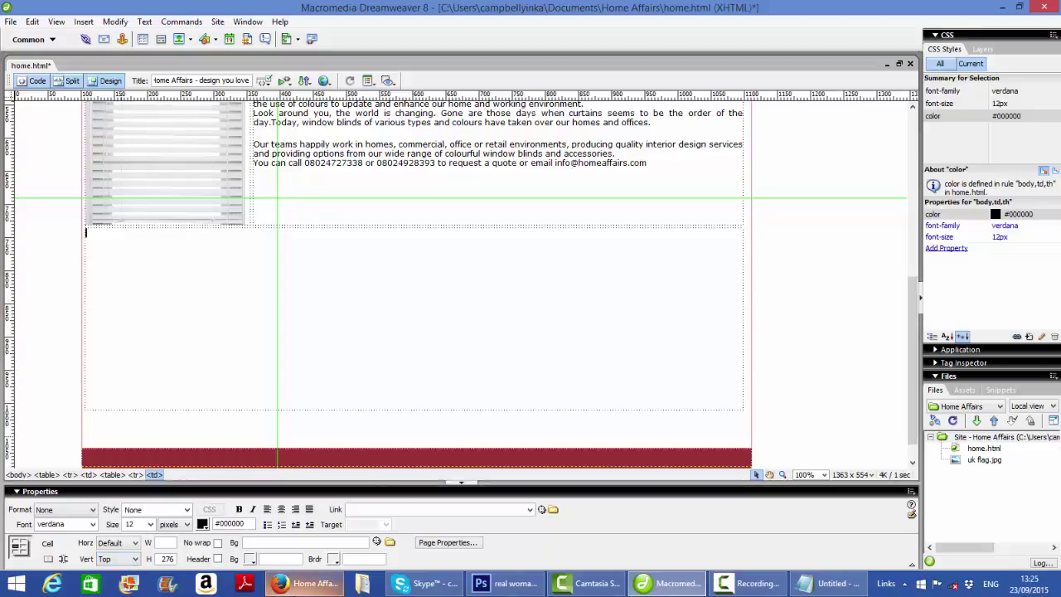
Switch to Firefox, open the Classy Touch About page and copy the text from "Why You Can Count On Us" through the "Do you have a plan?" paragraph.
mouse_move(302, 584)
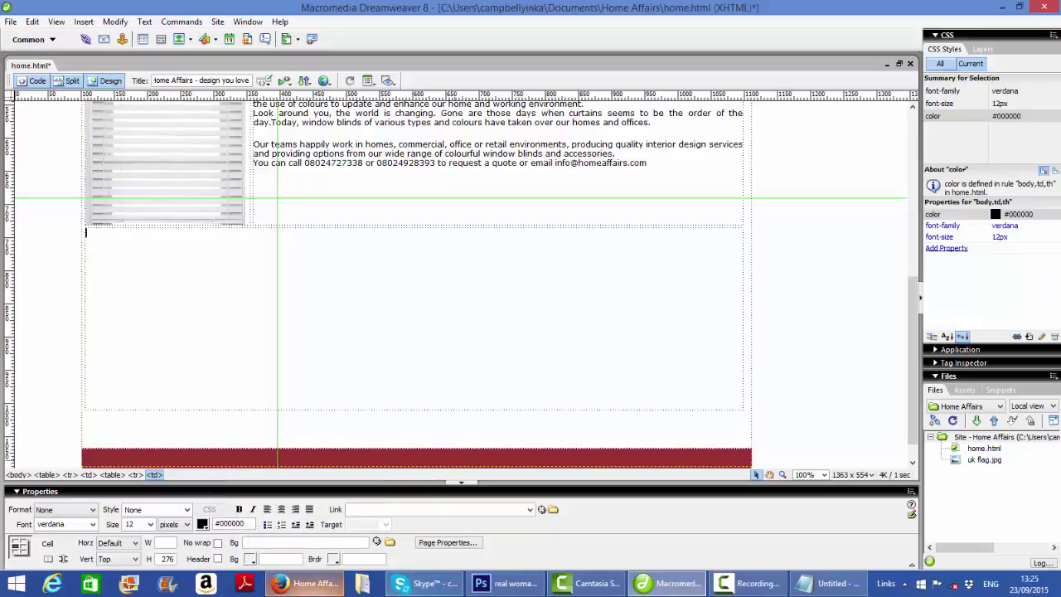
left_click(305, 582)
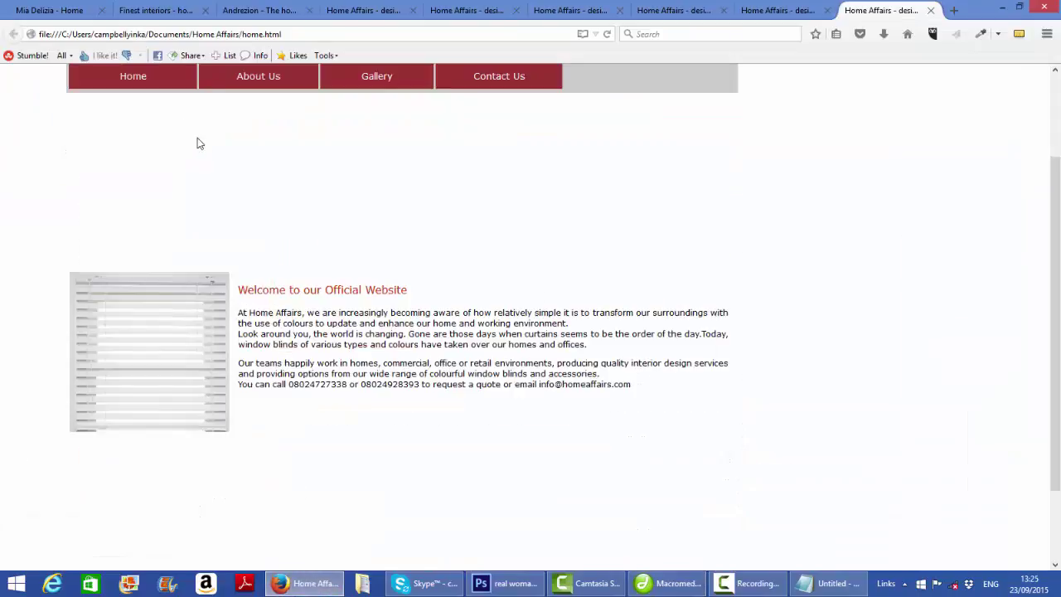
left_click(145, 10)
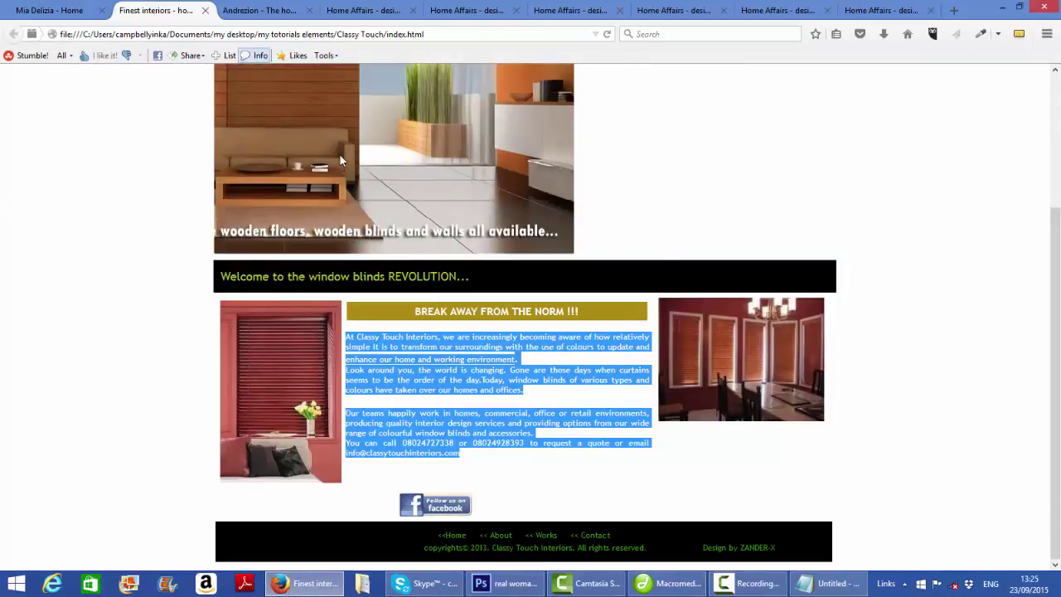
left_click_drag(1054, 382, 1035, 177)
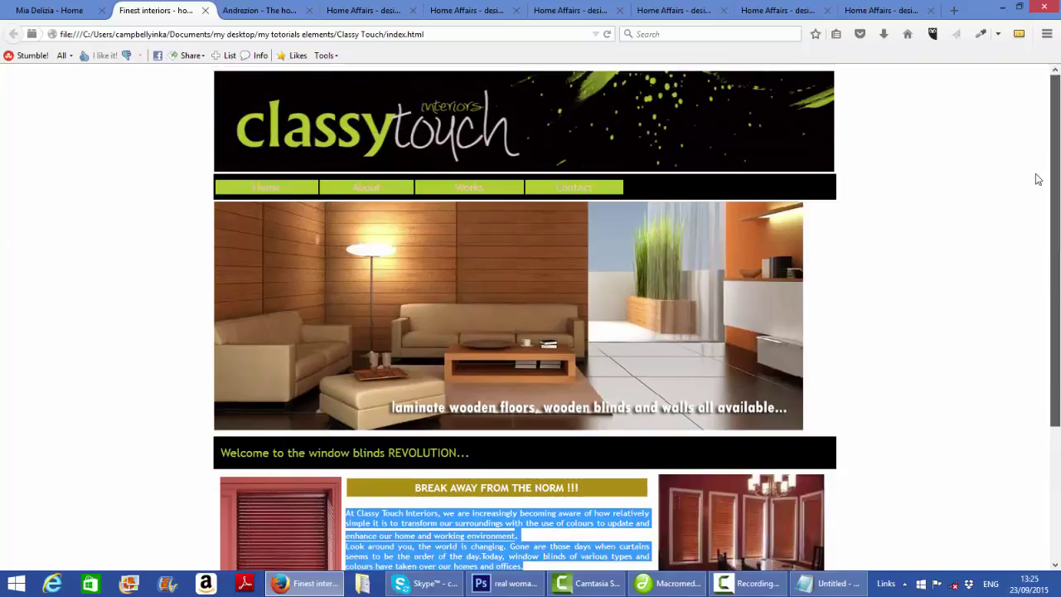
left_click(360, 188)
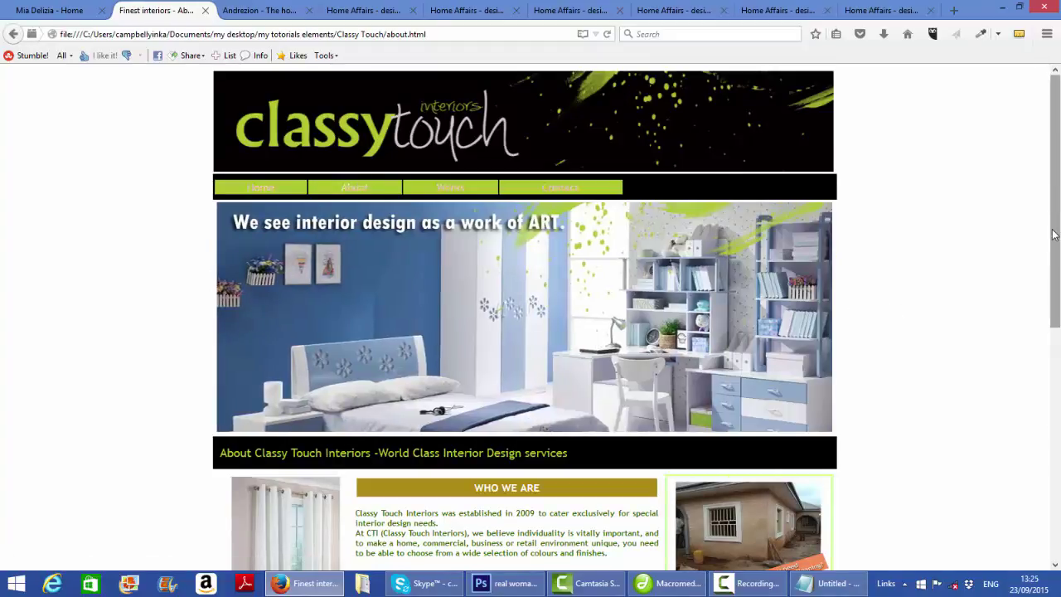
left_click_drag(1055, 236, 1055, 414)
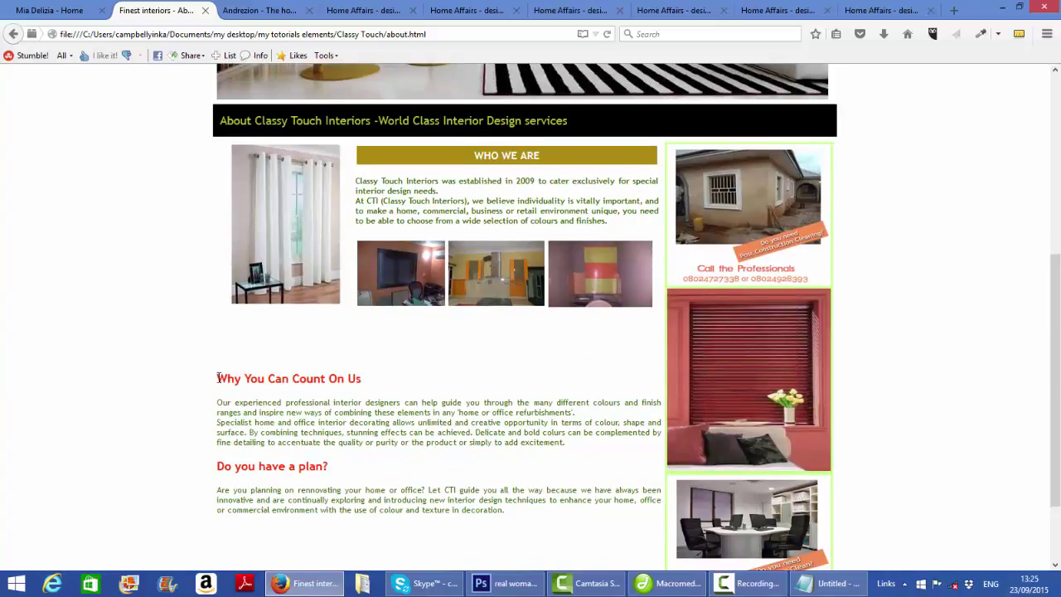
left_click_drag(217, 378, 543, 520)
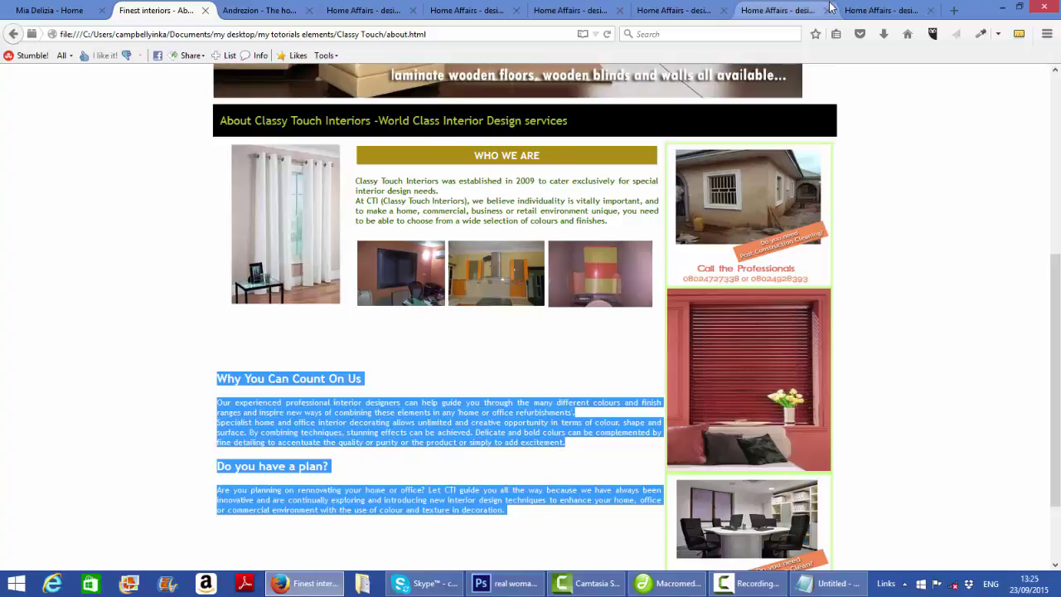
Return to Dreamweaver and paste the copied text into the merged cell below the image.
left_click(671, 582)
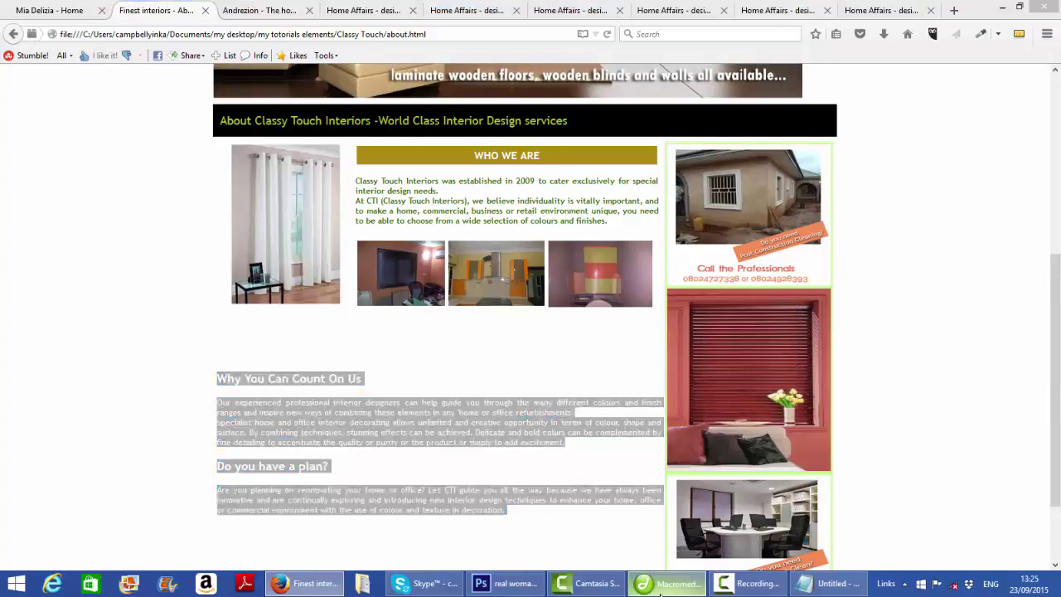
left_click(130, 265)
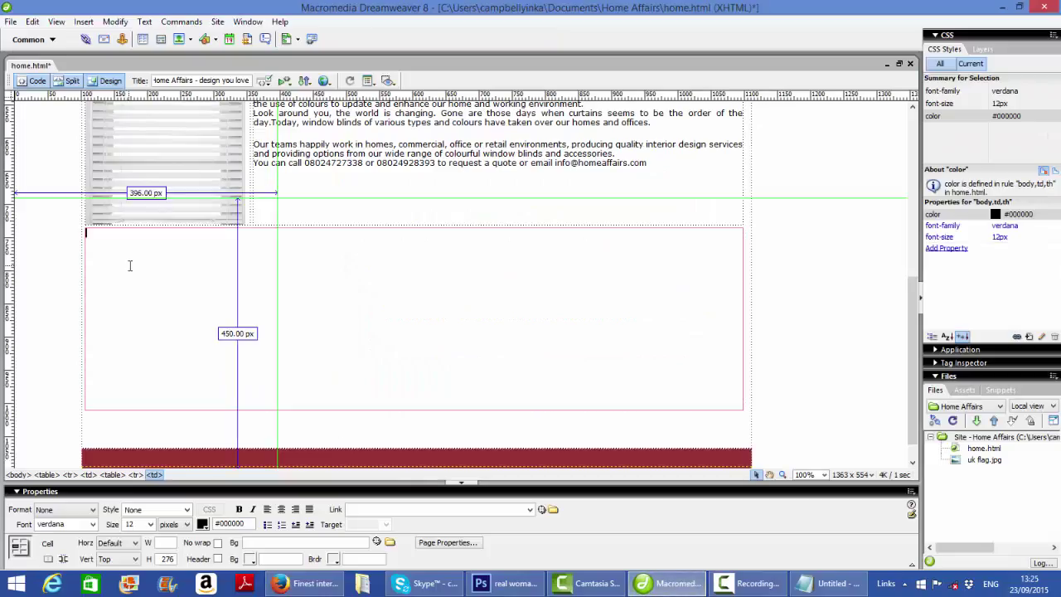
key("ctrl+v")
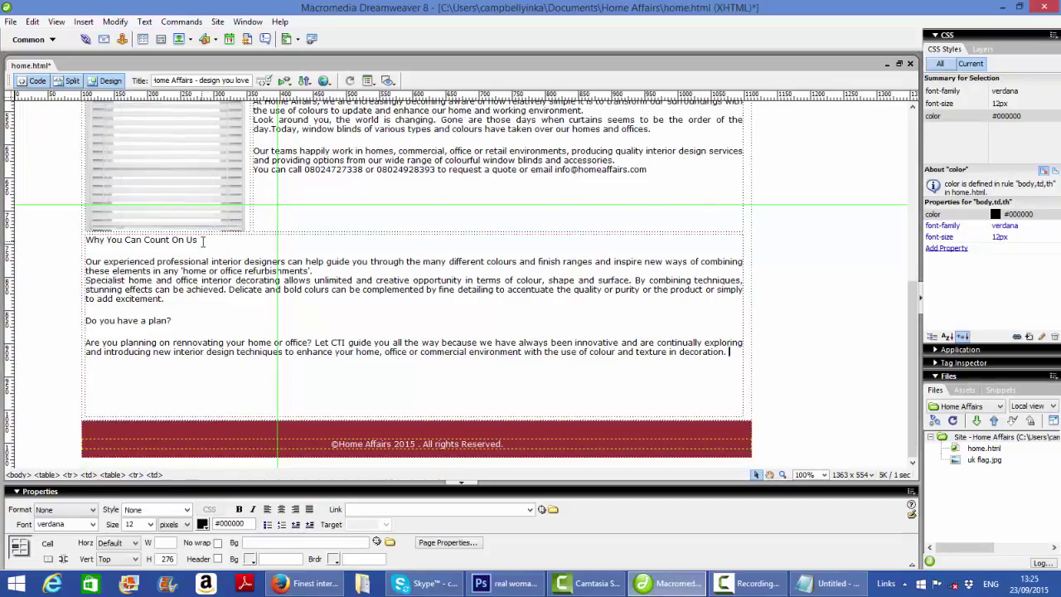
Check the style of the "Welcome to our Official Website" heading and apply the same style6 to the "Why You Can Count On Us" heading.
left_click_drag(200, 240, 81, 225)
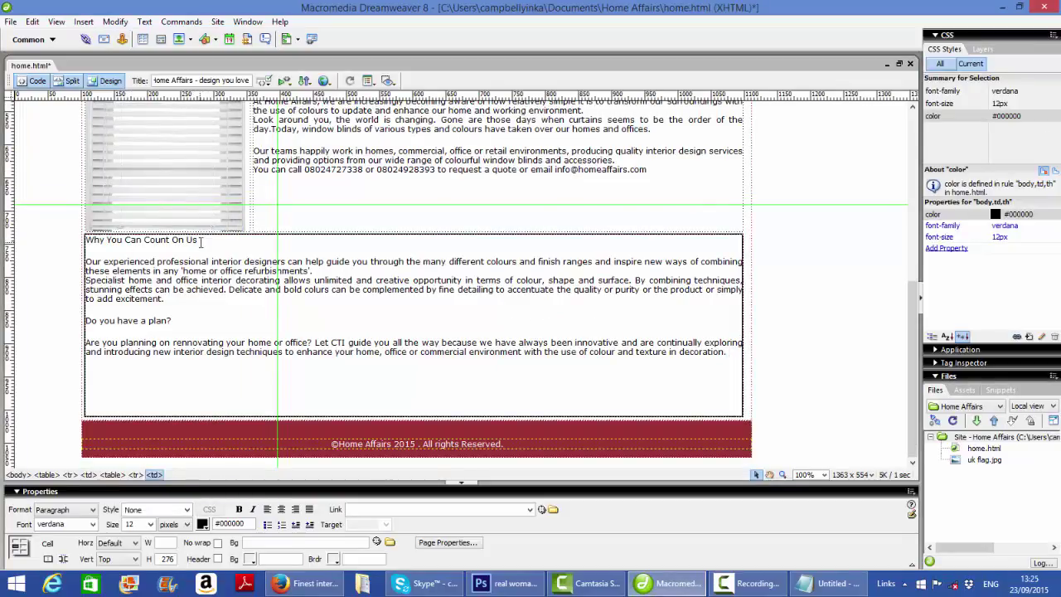
left_click_drag(200, 241, 82, 241)
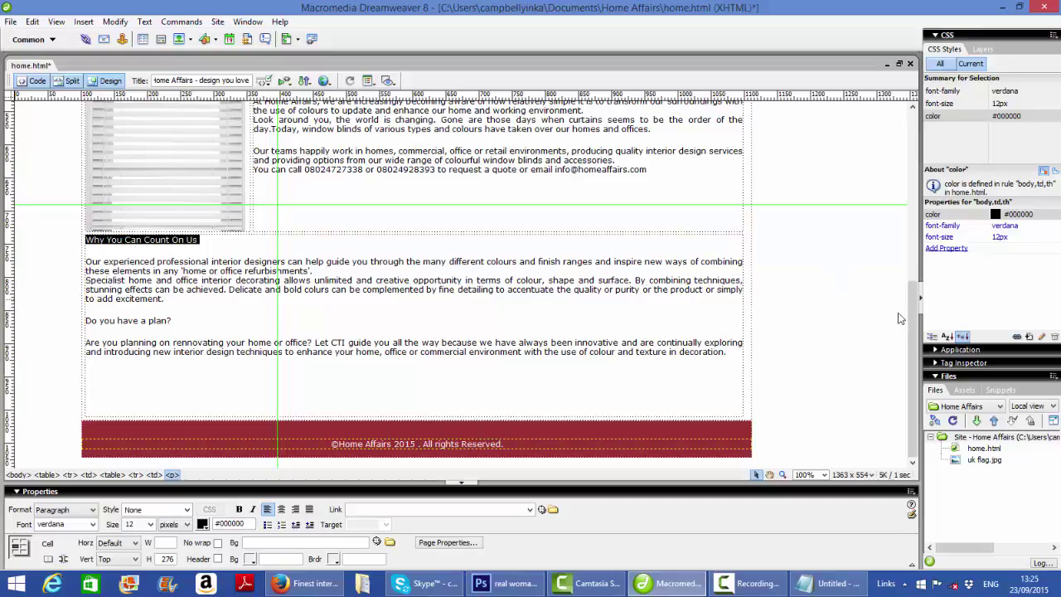
scroll(872, 210, "up", 5)
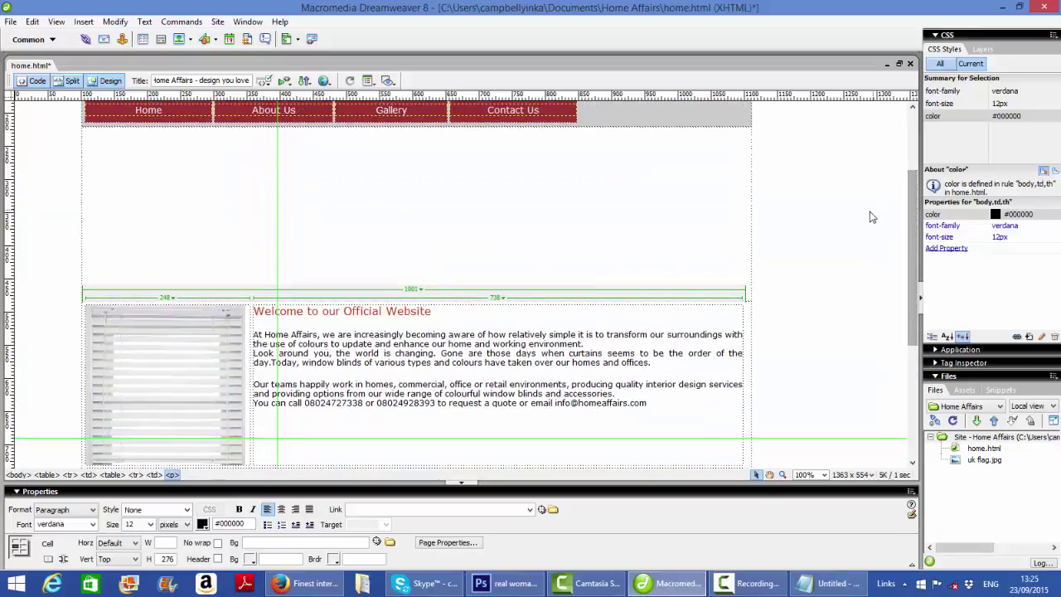
left_click_drag(443, 309, 255, 305)
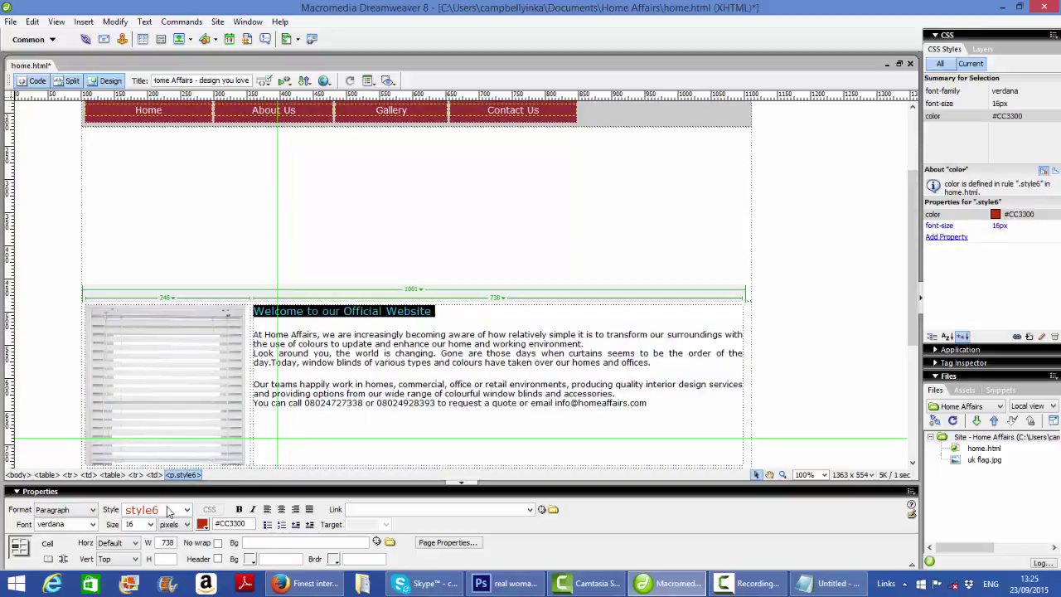
left_click_drag(914, 307, 927, 366)
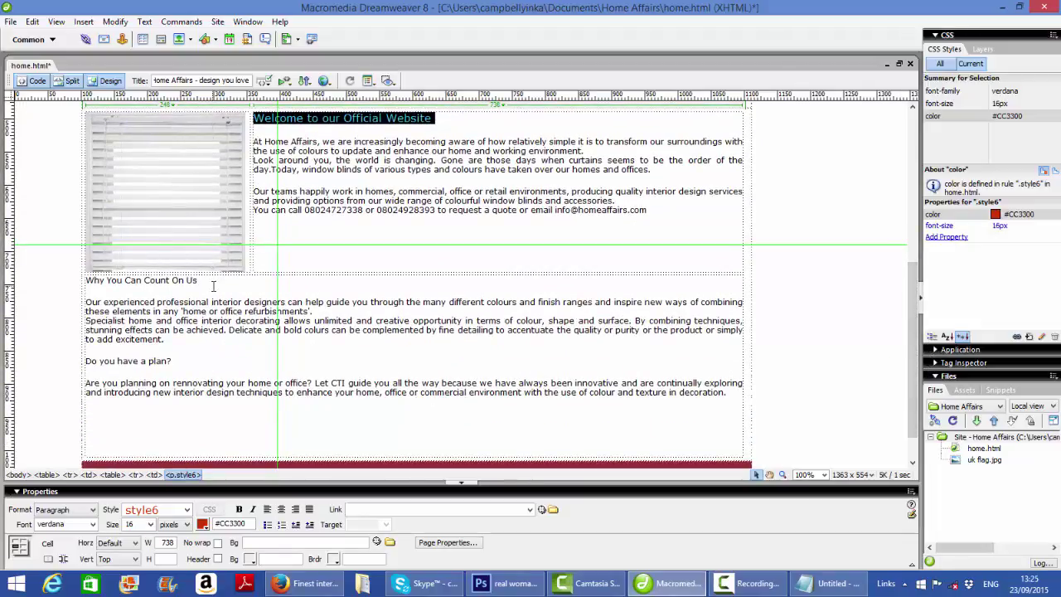
left_click_drag(212, 283, 46, 291)
left_click(46, 290)
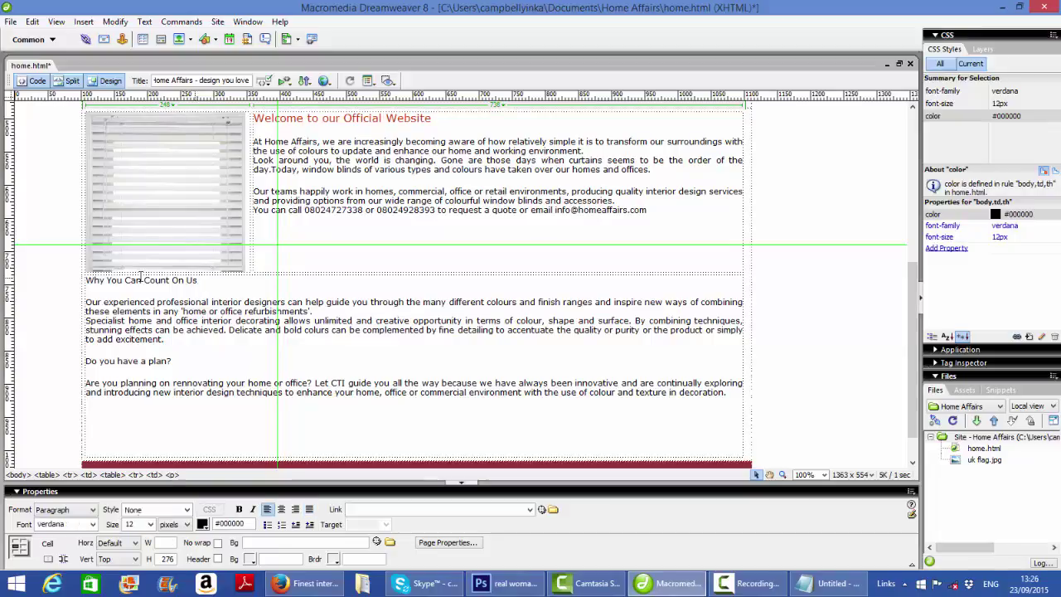
left_click_drag(199, 282, 84, 285)
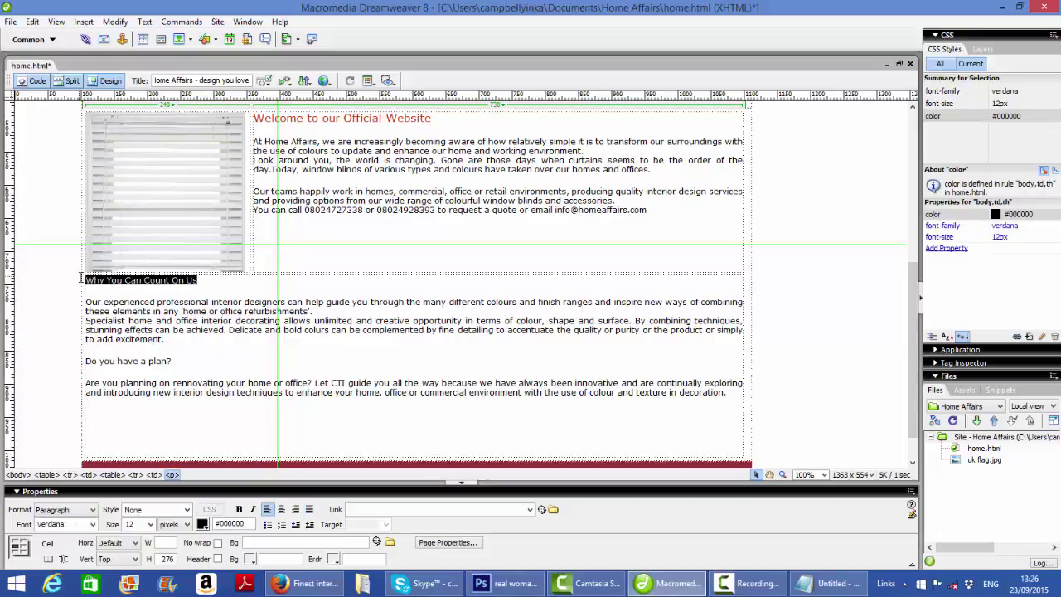
left_click(186, 509)
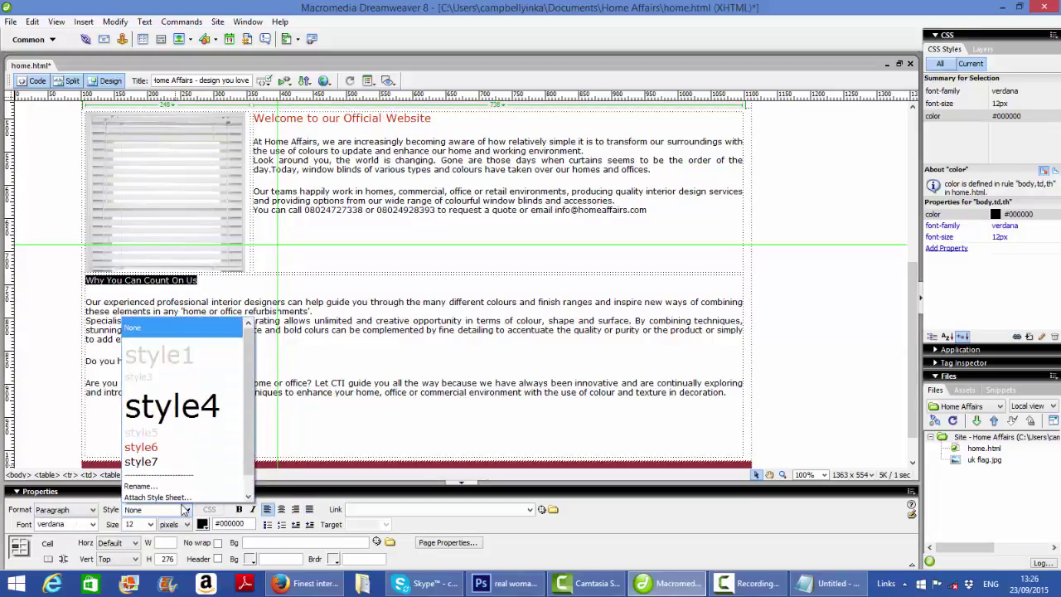
left_click(140, 448)
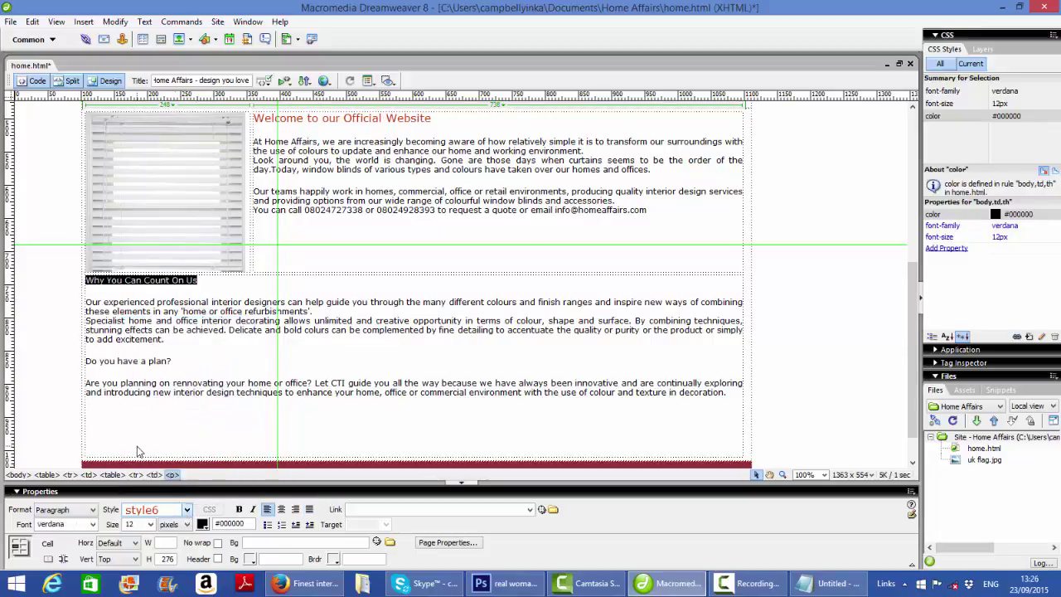
left_click(253, 286)
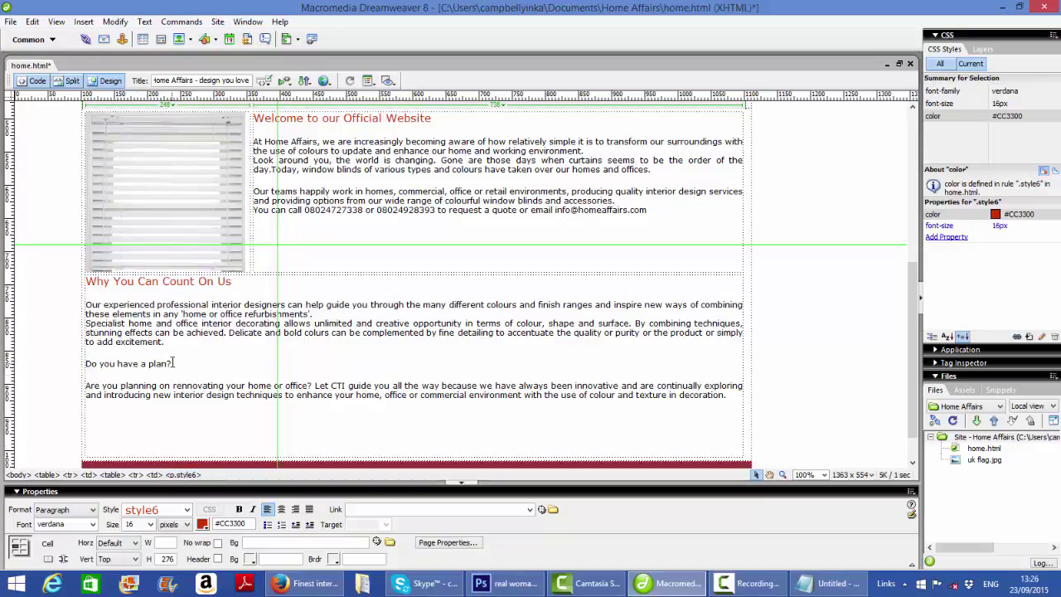
Apply style6 to the "Do you have a plan?" heading.
left_click_drag(173, 362, 82, 362)
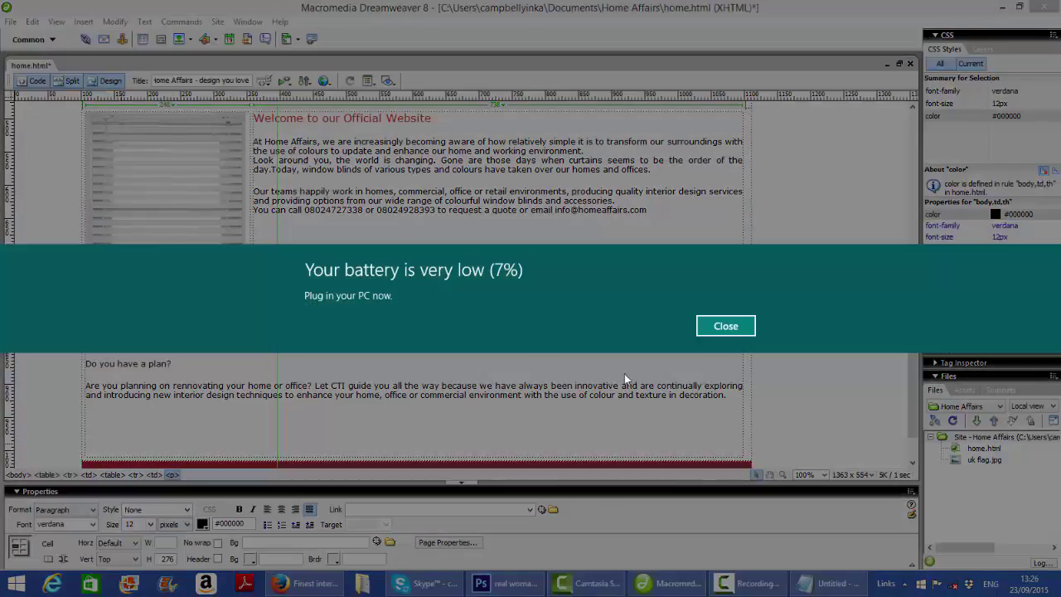
left_click(704, 330)
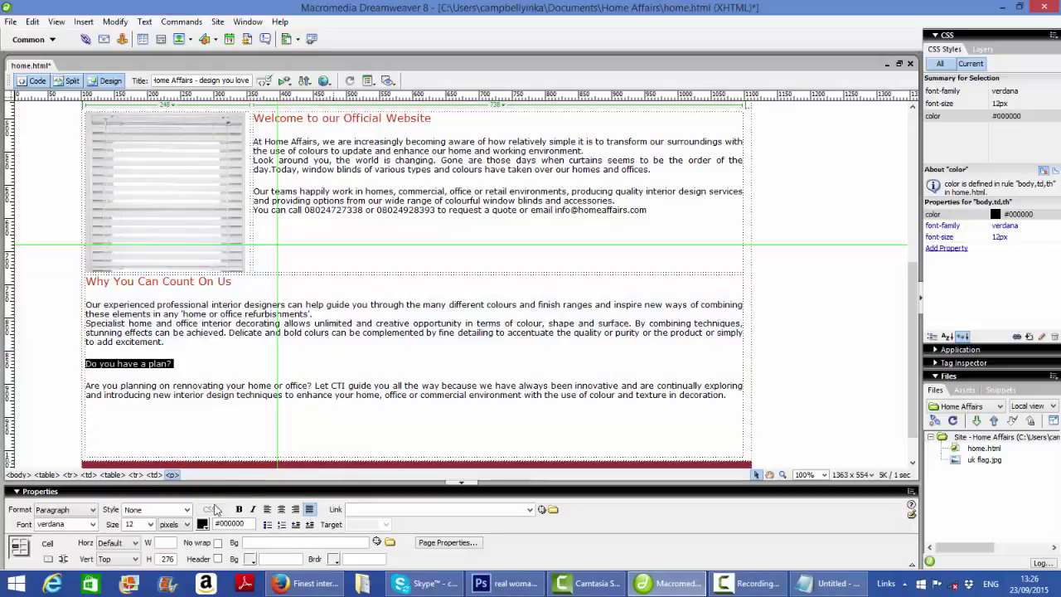
left_click(186, 509)
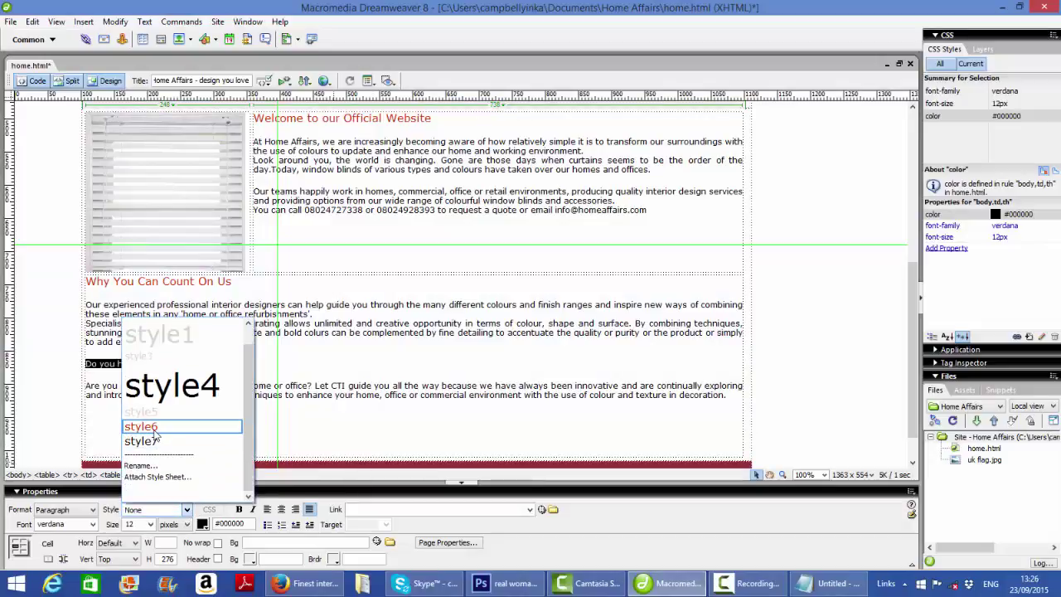
left_click(152, 427)
left_click(264, 398)
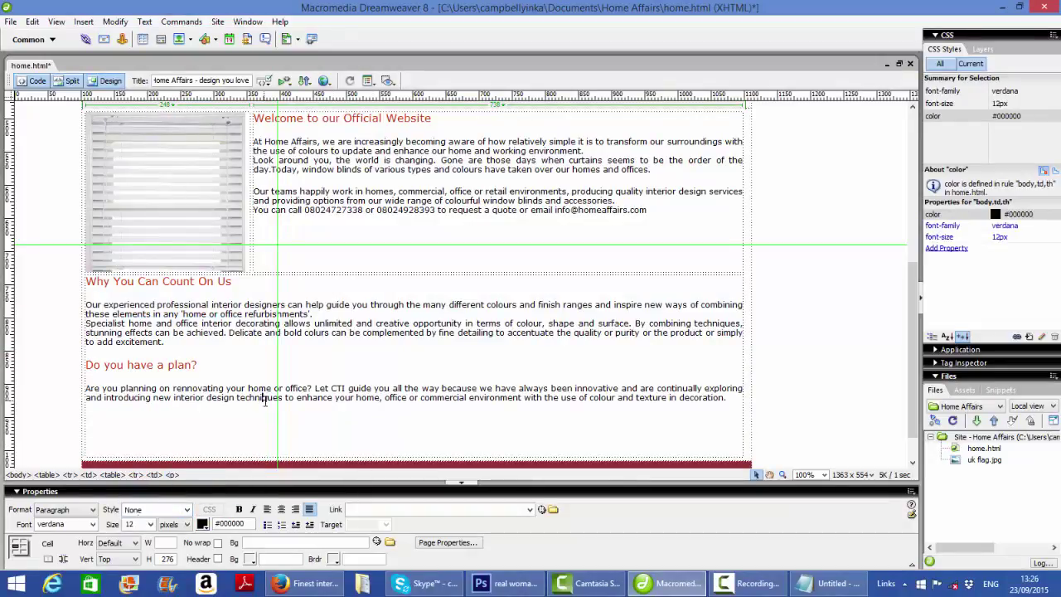
Preview the home page in Firefox and review its layout from the header down to the footer.
left_click(325, 81)
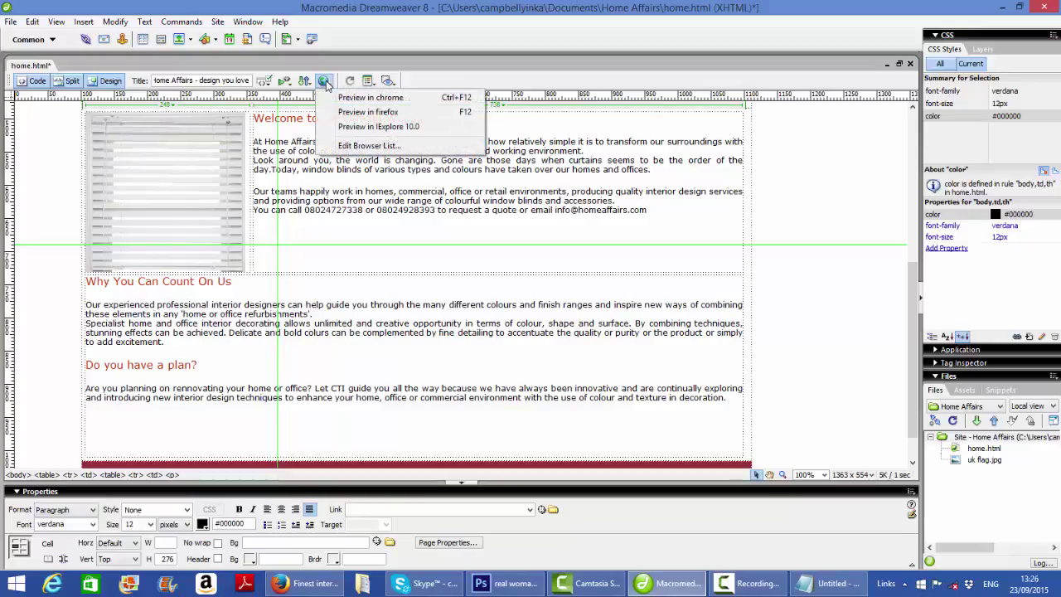
left_click(367, 112)
left_click(475, 319)
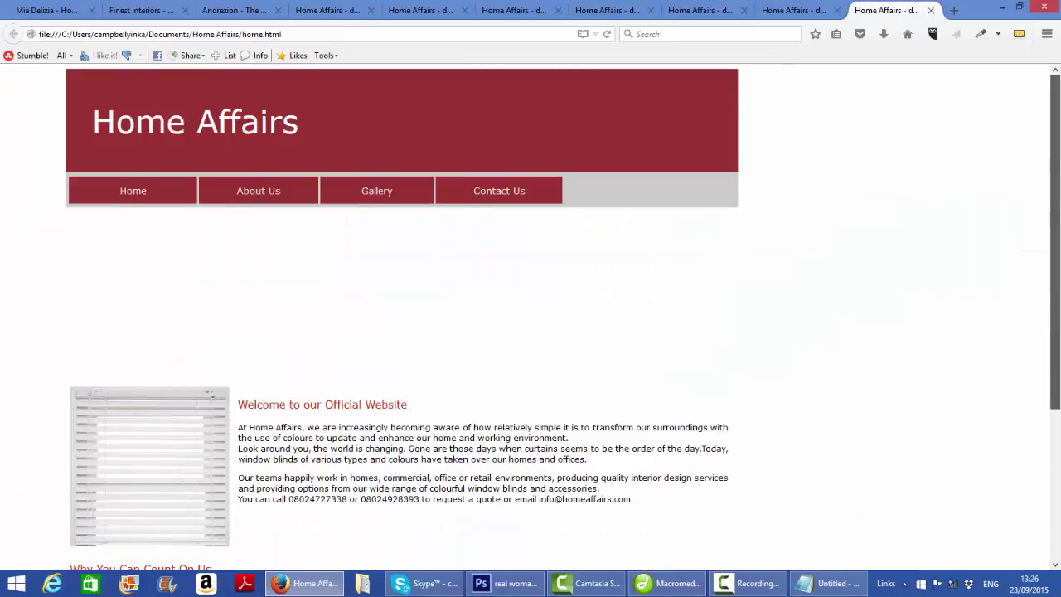
left_click_drag(1058, 303, 1057, 560)
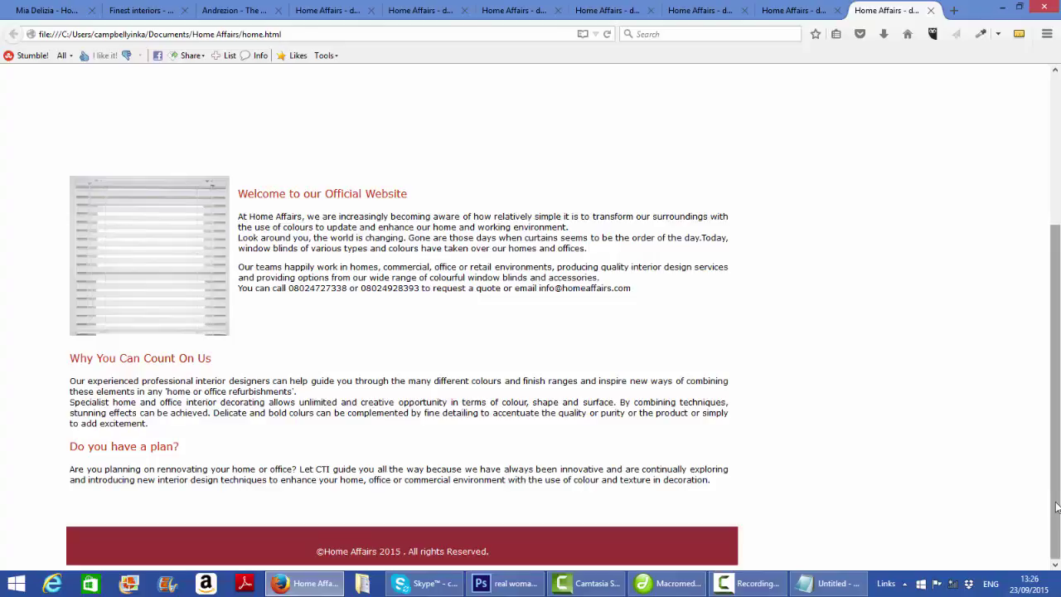
left_click_drag(1058, 510, 1057, 292)
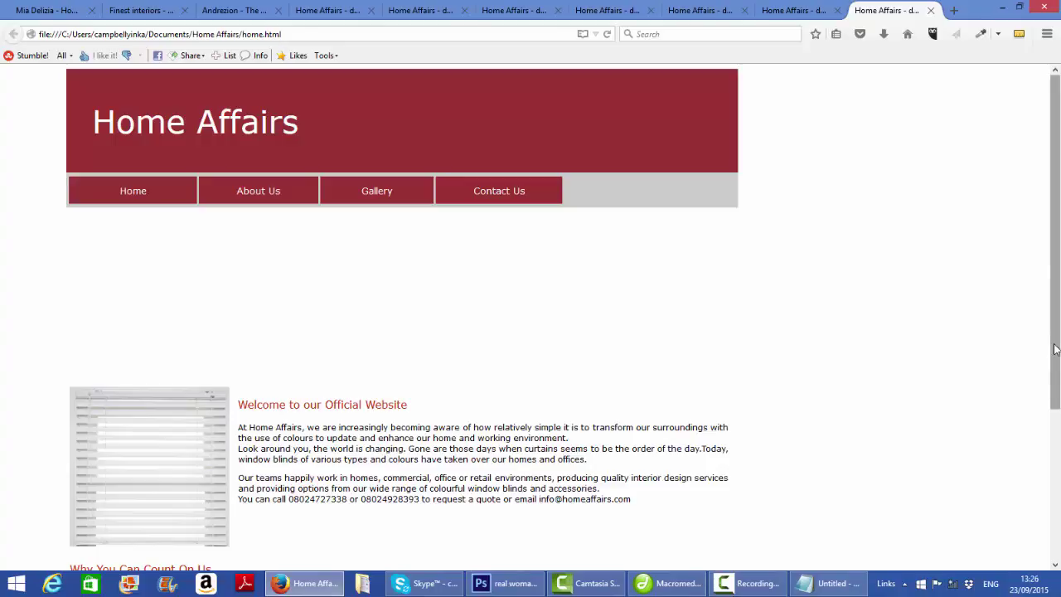
left_click_drag(1058, 352, 1025, 166)
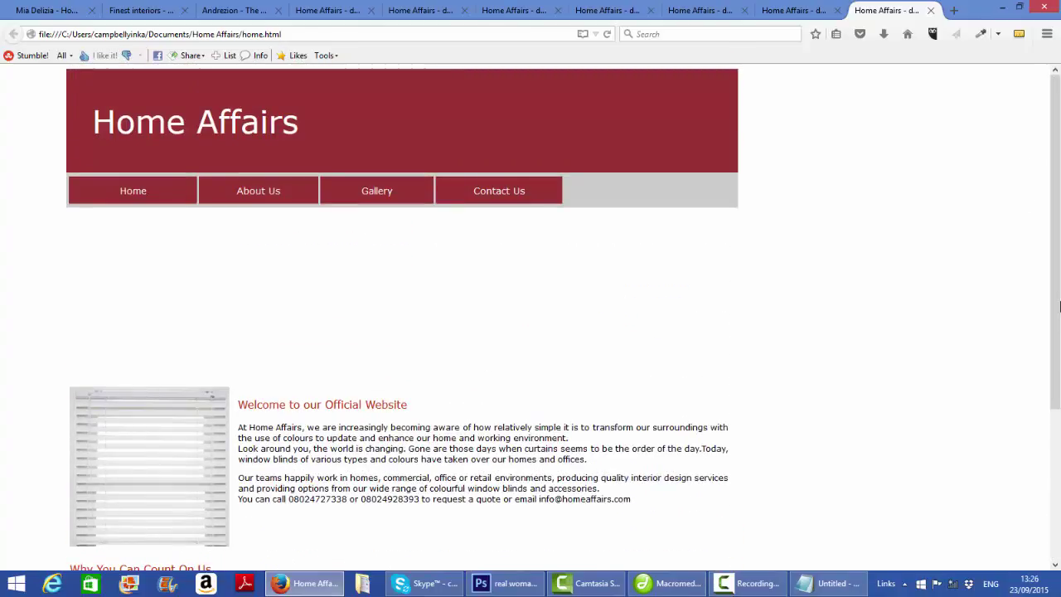
left_click_drag(1058, 307, 1058, 457)
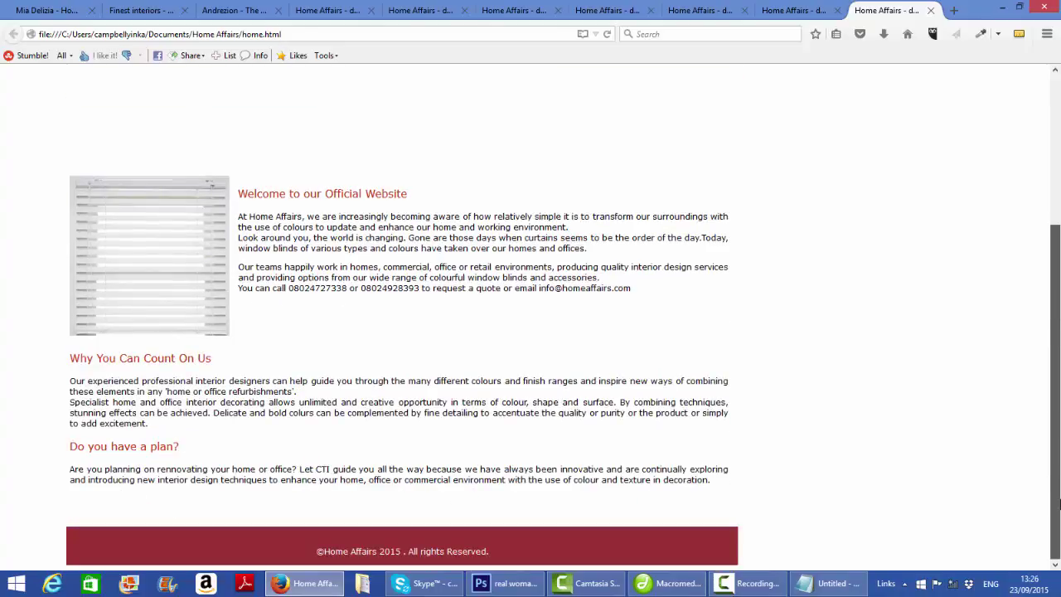
left_click_drag(1057, 502, 1058, 395)
left_click_drag(1059, 342, 1059, 336)
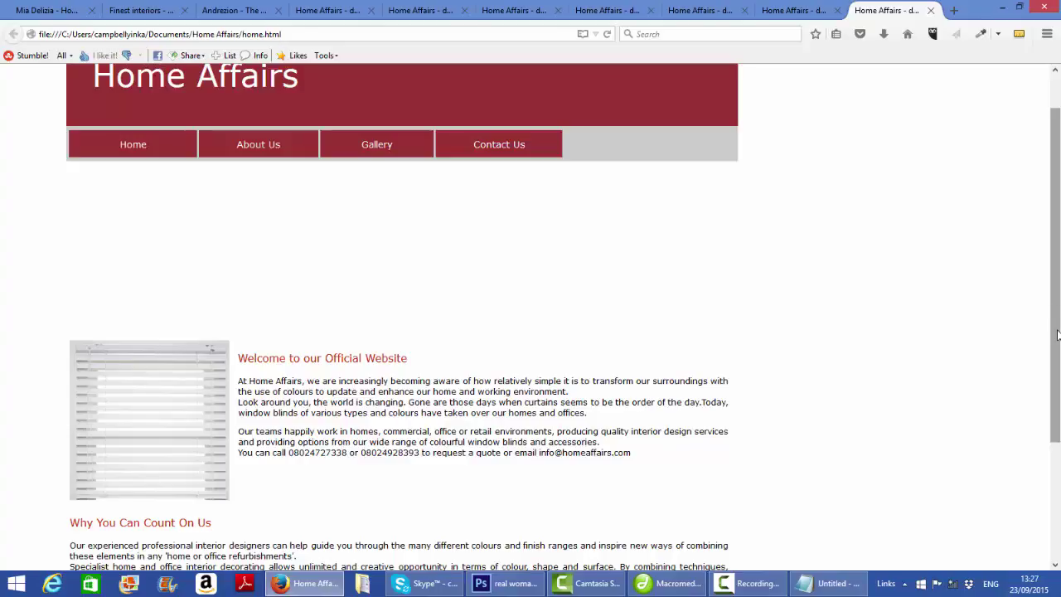
left_click(750, 583)
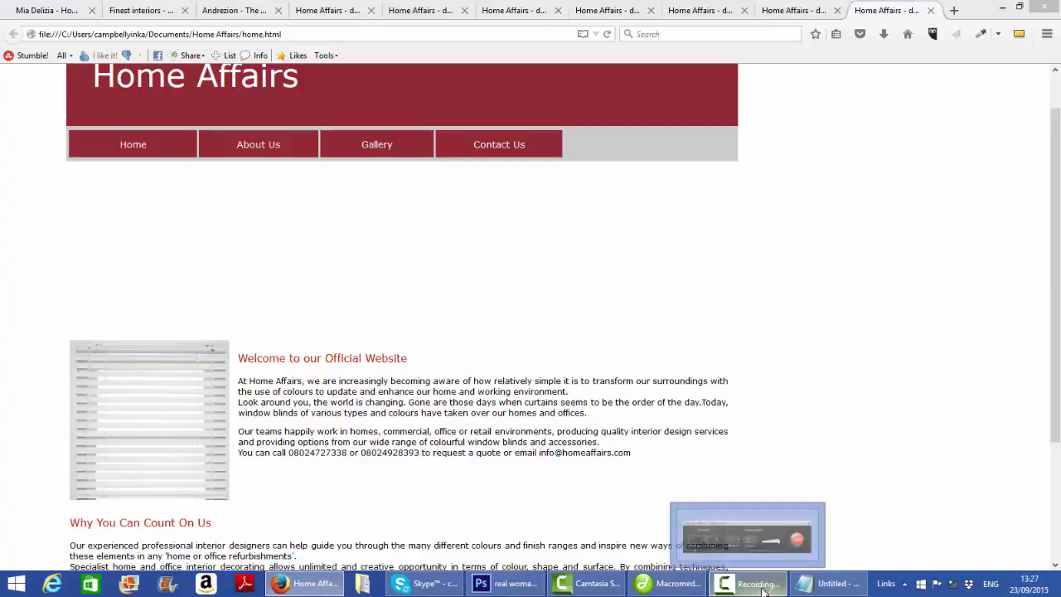